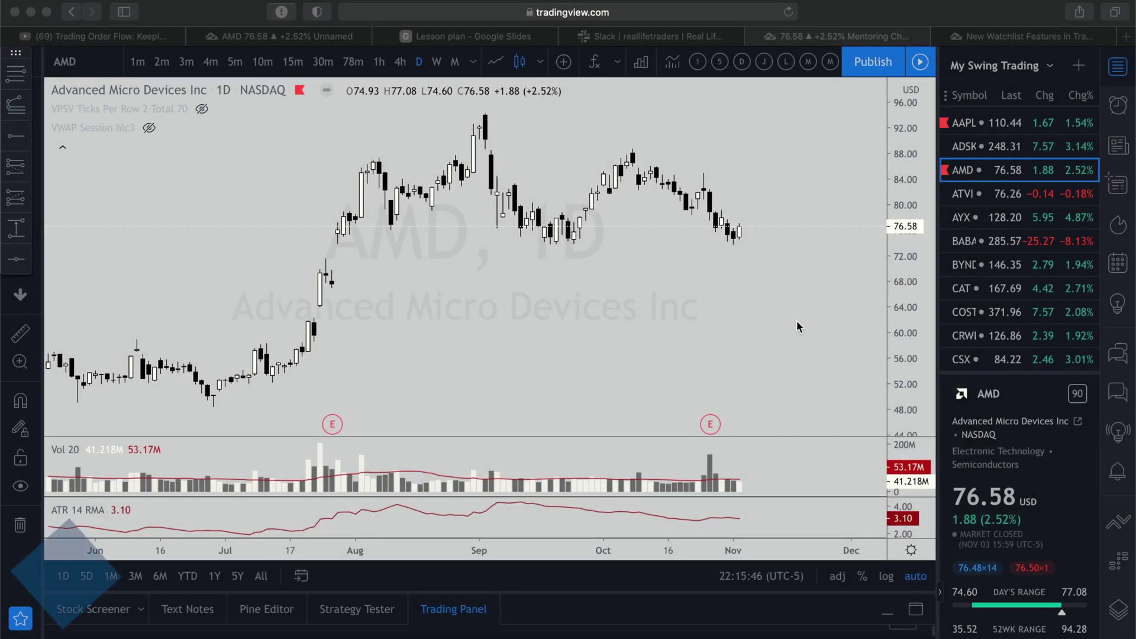
# Pan the chart toward more recent dates
pyautogui.click(763, 322)
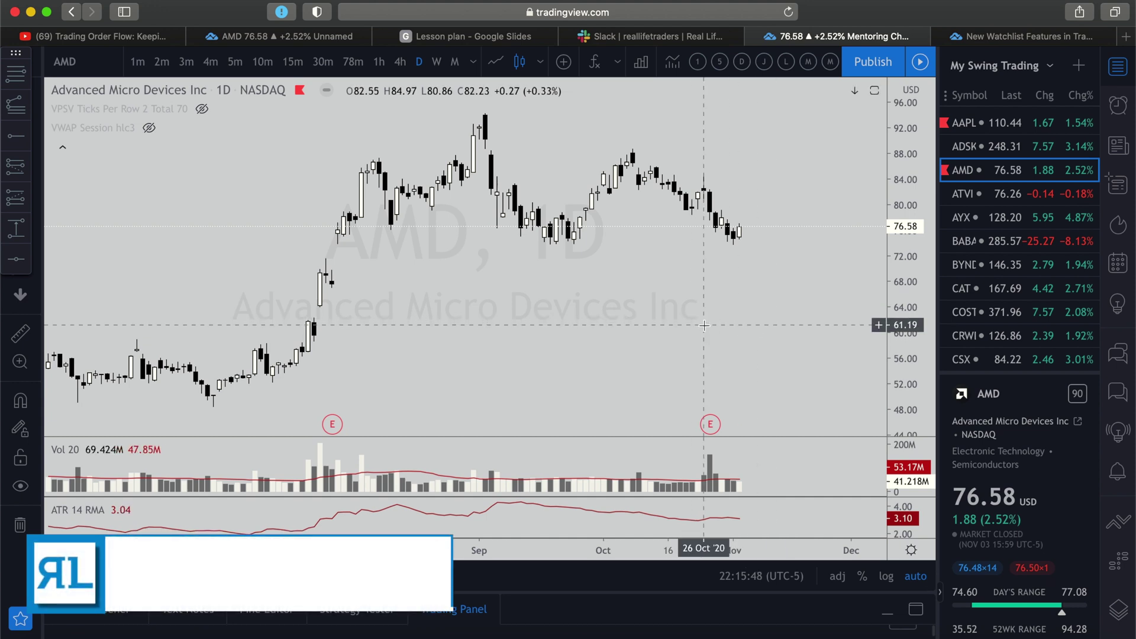
pyautogui.moveTo(781, 286)
pyautogui.mouseDown()
pyautogui.moveTo(743, 289)
pyautogui.moveTo(765, 292)
pyautogui.mouseUp()
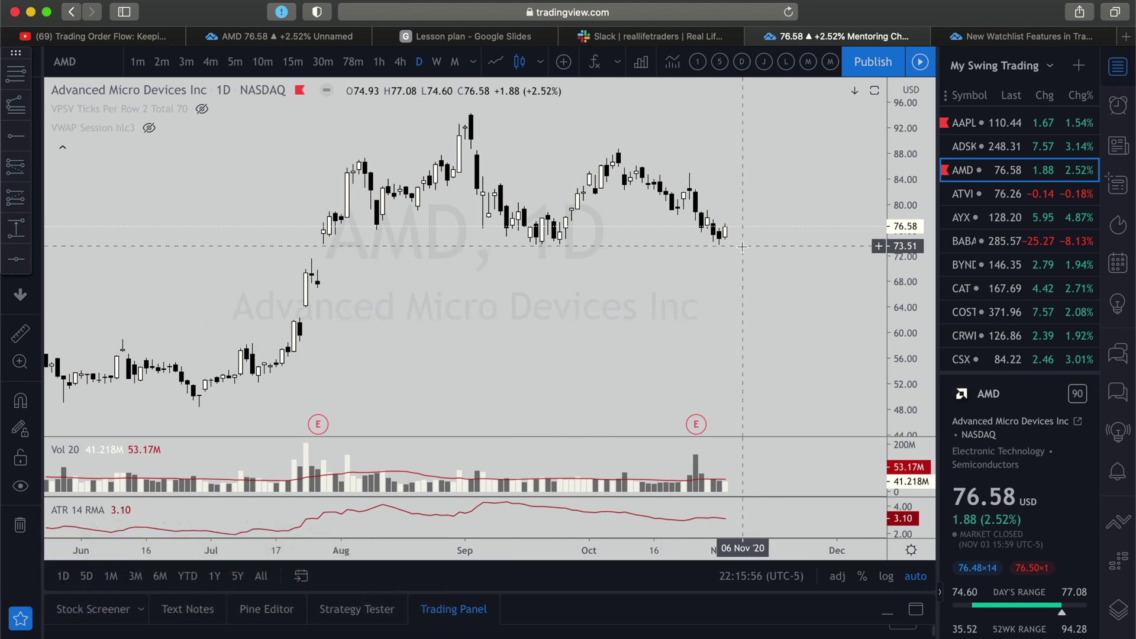
pyautogui.moveTo(764, 274); pyautogui.dragTo(704, 279)
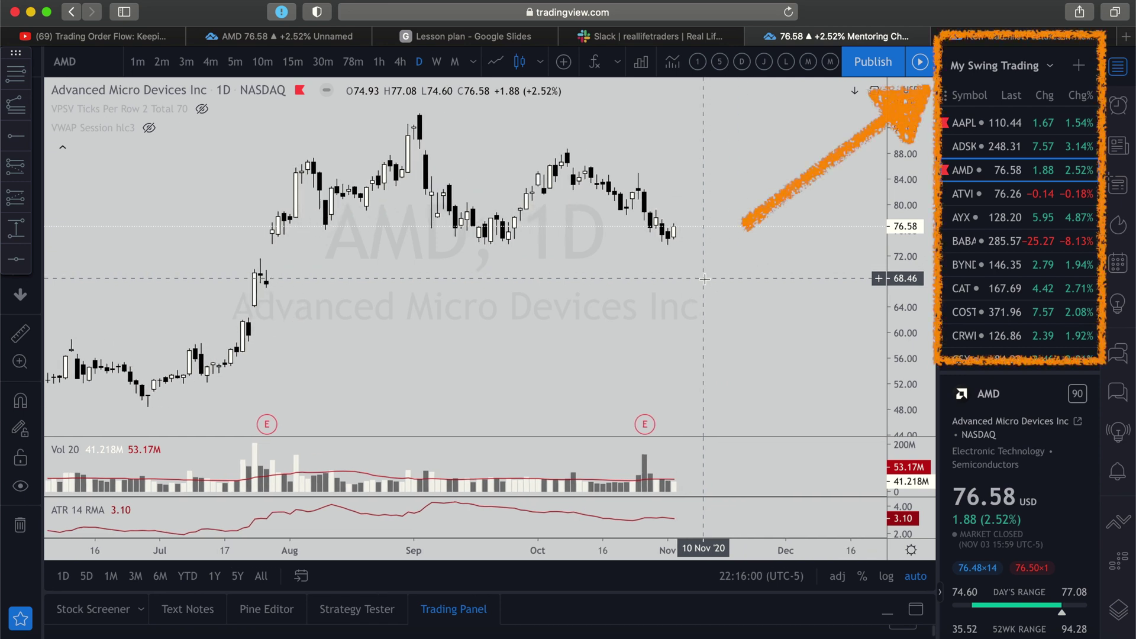
# Hide and restore the watchlist and details panel, then show the watchlist options list
pyautogui.click(1050, 66)
pyautogui.press('Escape')
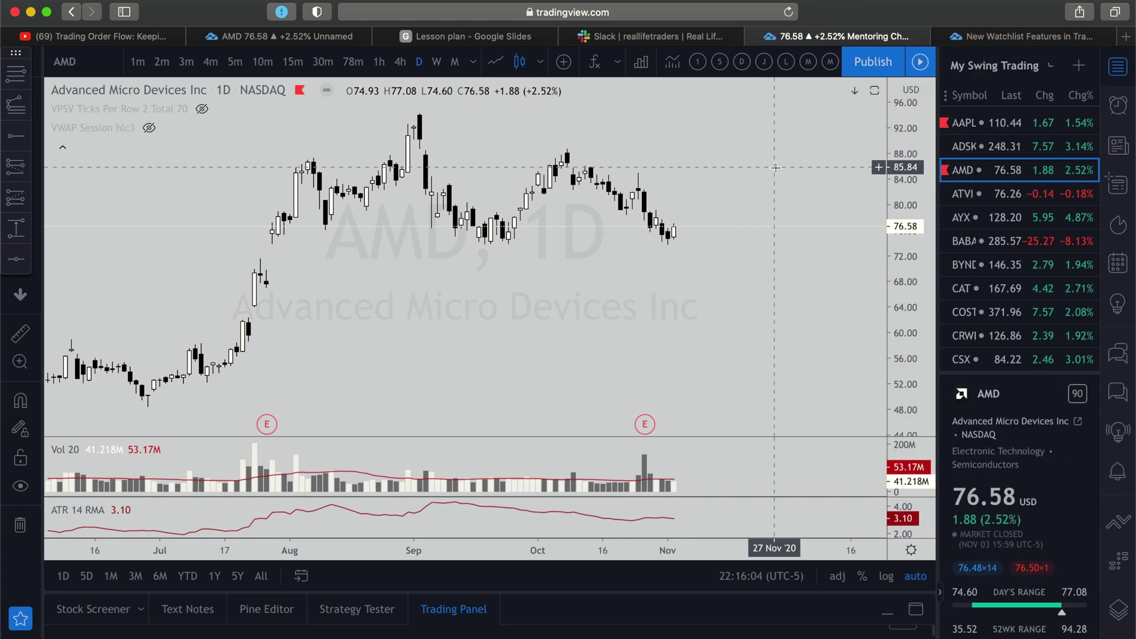
pyautogui.click(1118, 66)
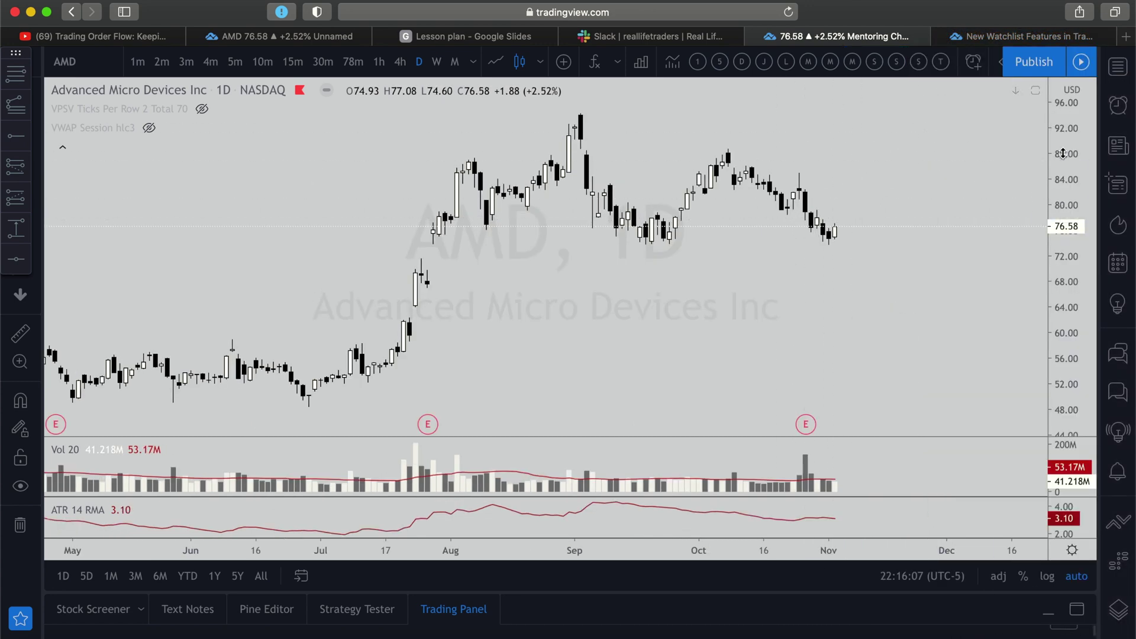
pyautogui.click(1118, 66)
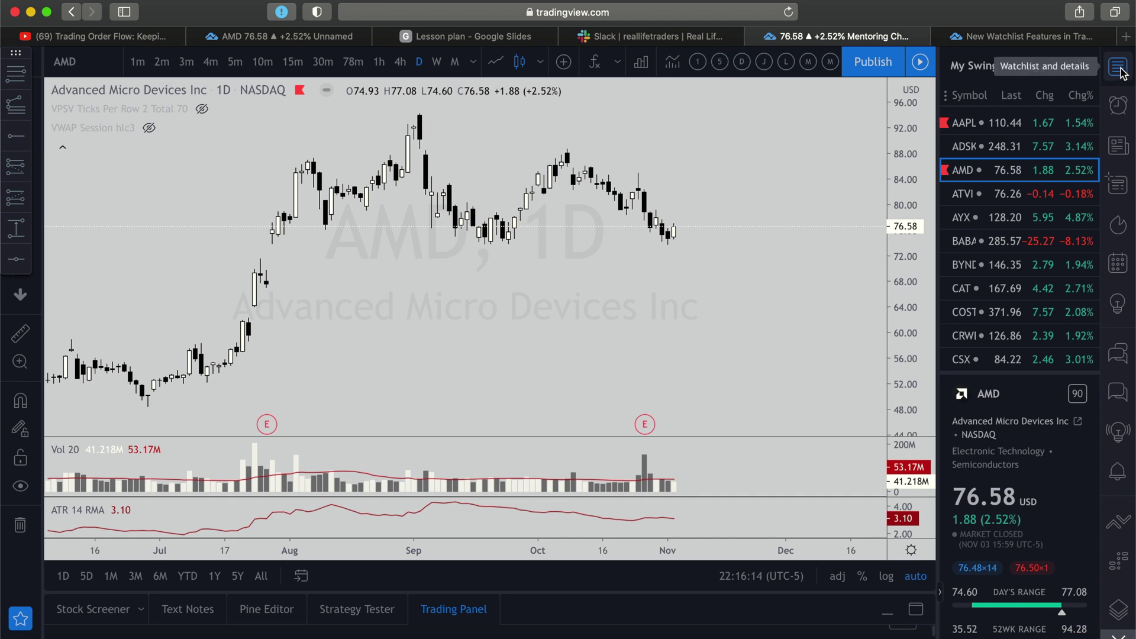
pyautogui.click(1054, 68)
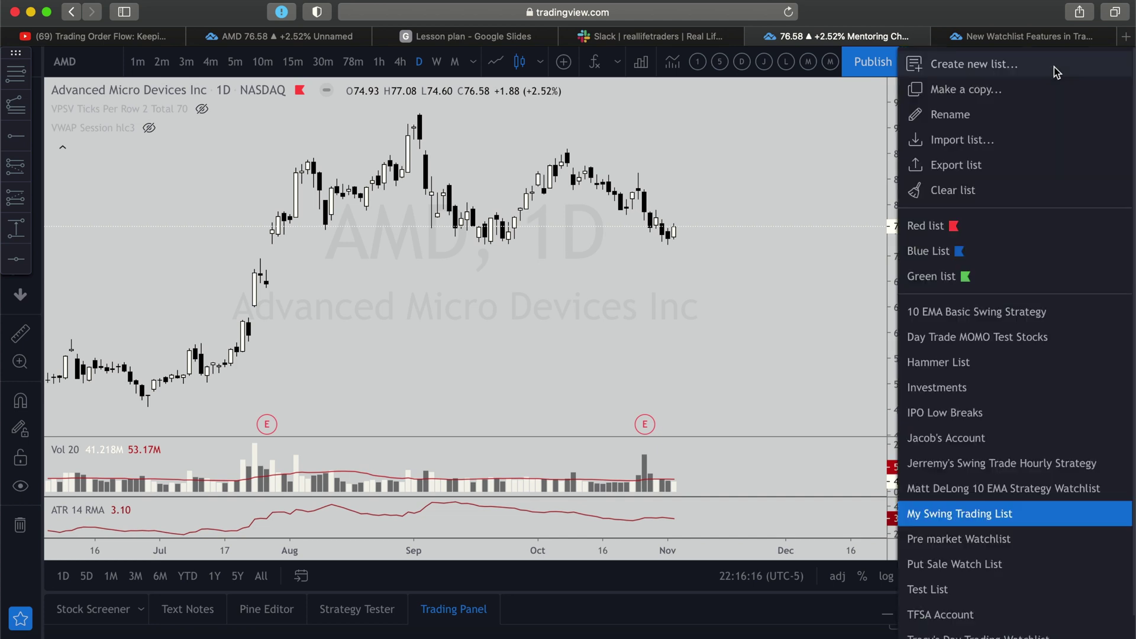
# Create a new empty watchlist named 'Test List'
pyautogui.click(991, 66)
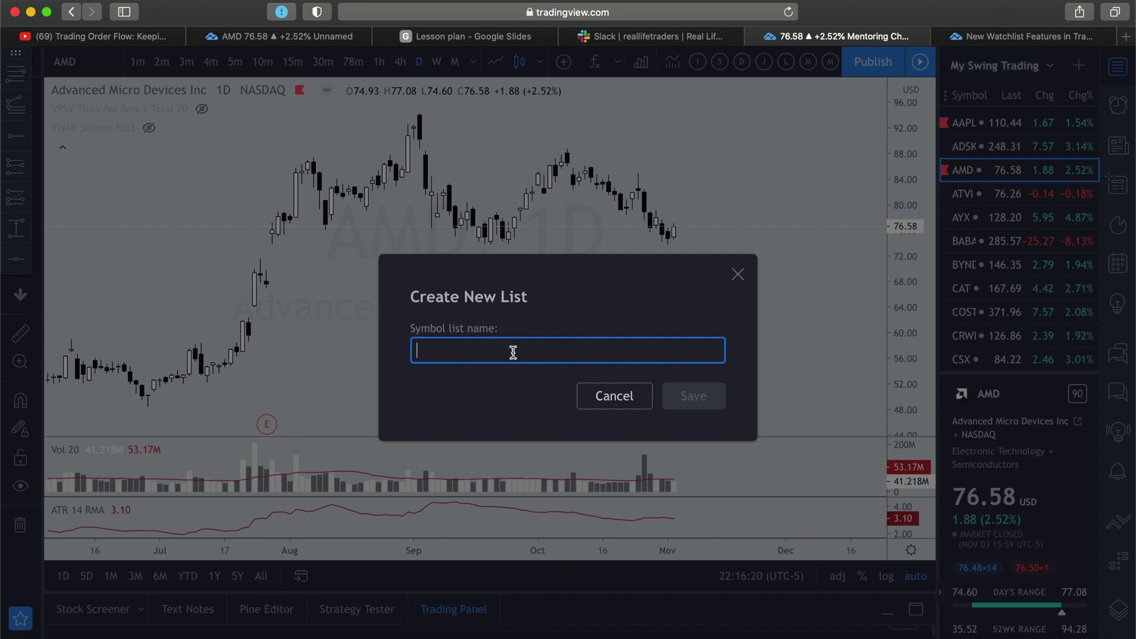
pyautogui.write('Test List')
pyautogui.press('Return')
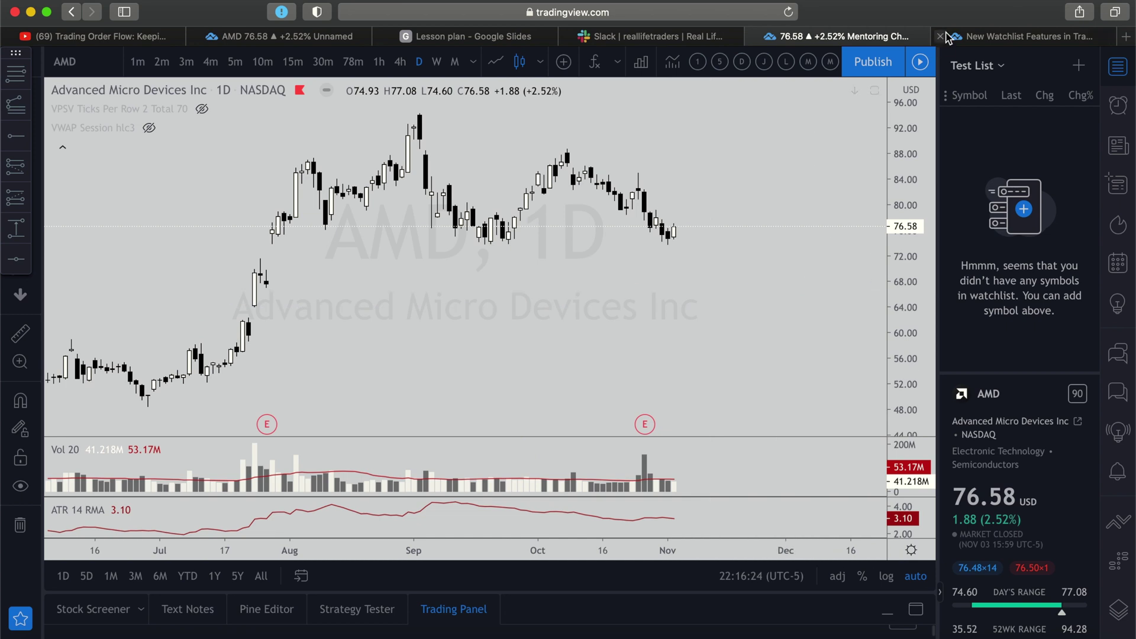
pyautogui.click(1082, 70)
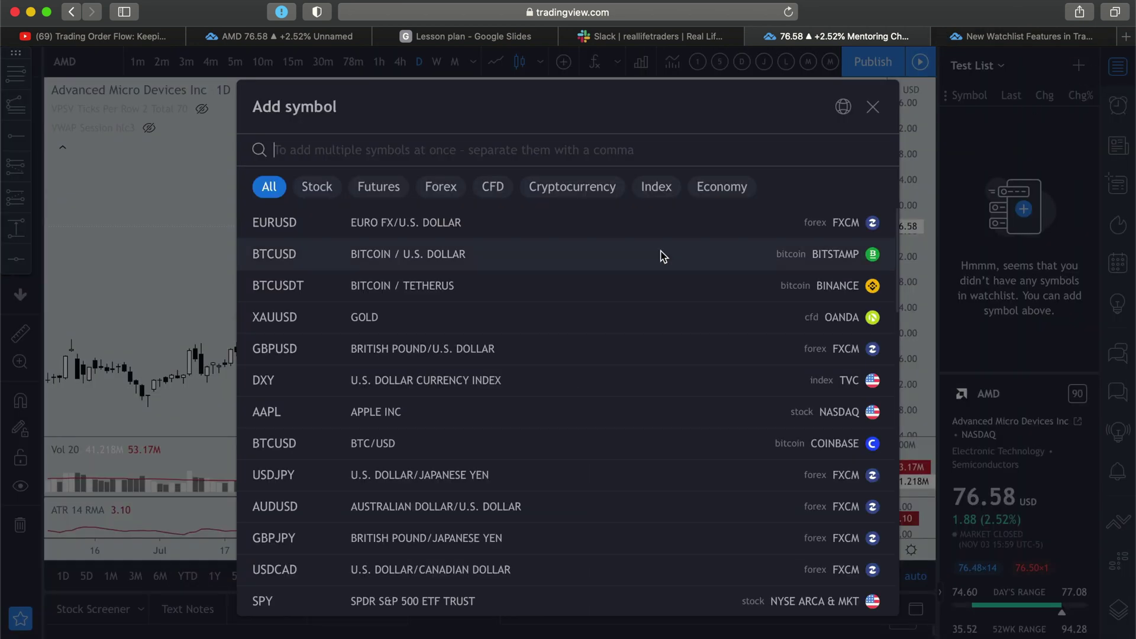
# Add the index symbols SPY, IWM, QQQ and DIA to Test List
pyautogui.write('SPY')
pyautogui.press('Return')
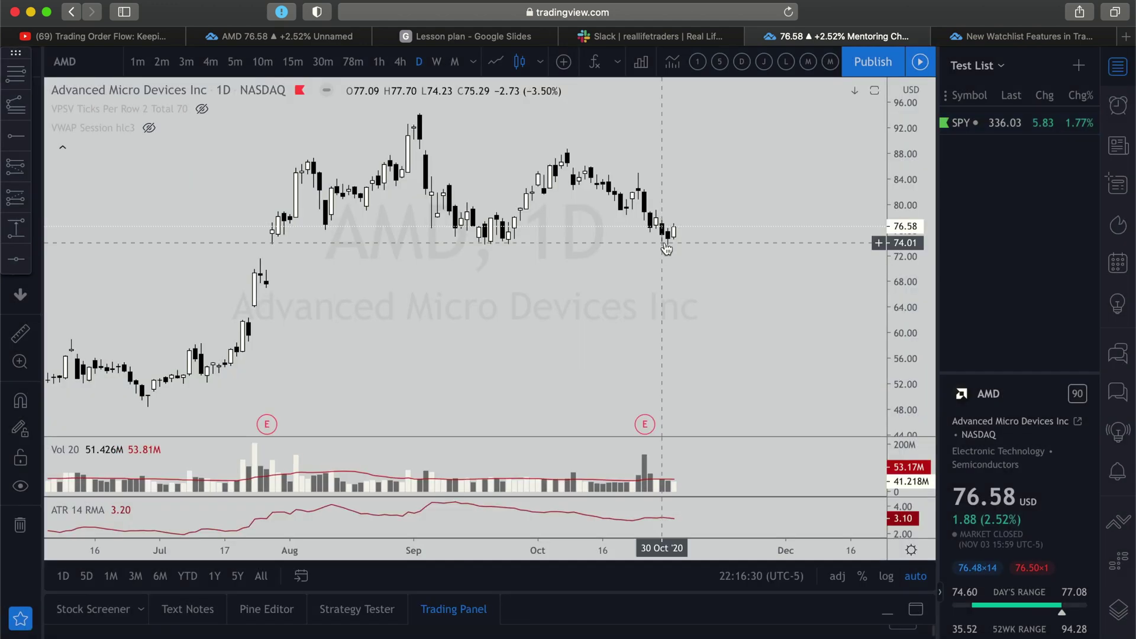
pyautogui.click(1076, 67)
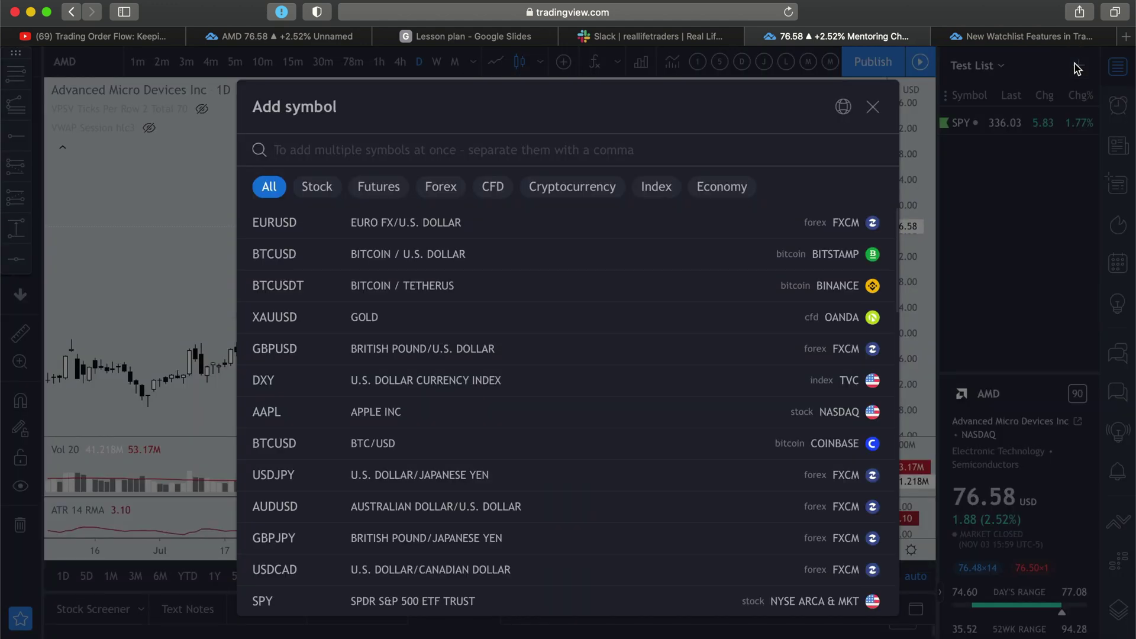
pyautogui.write('IWM')
pyautogui.press('Return')
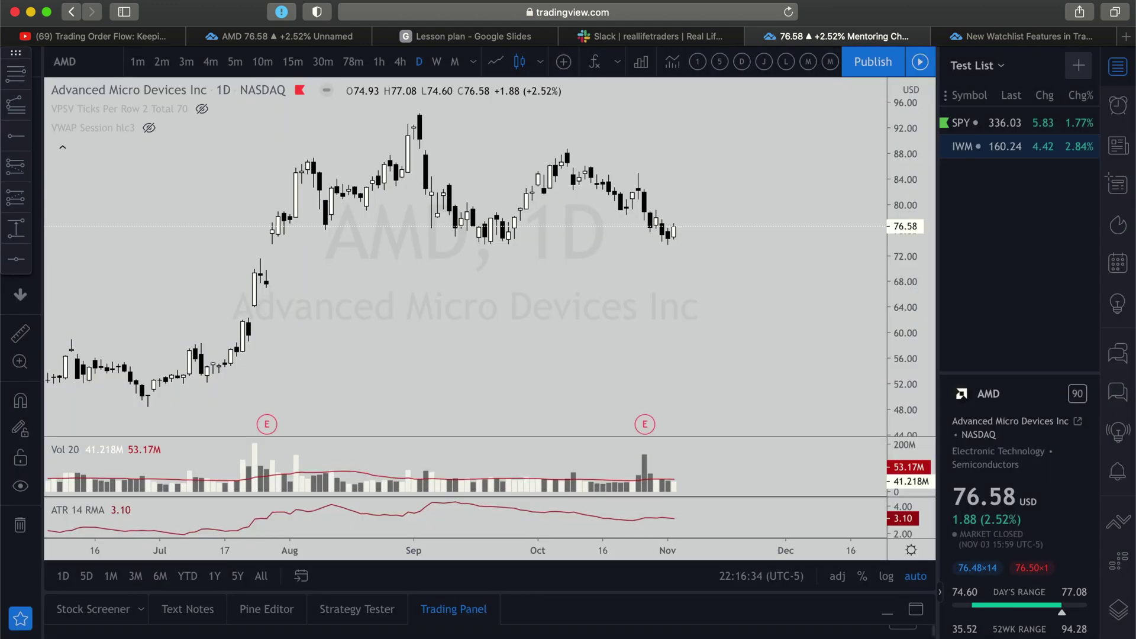
pyautogui.click(1077, 71)
pyautogui.write('QQQ')
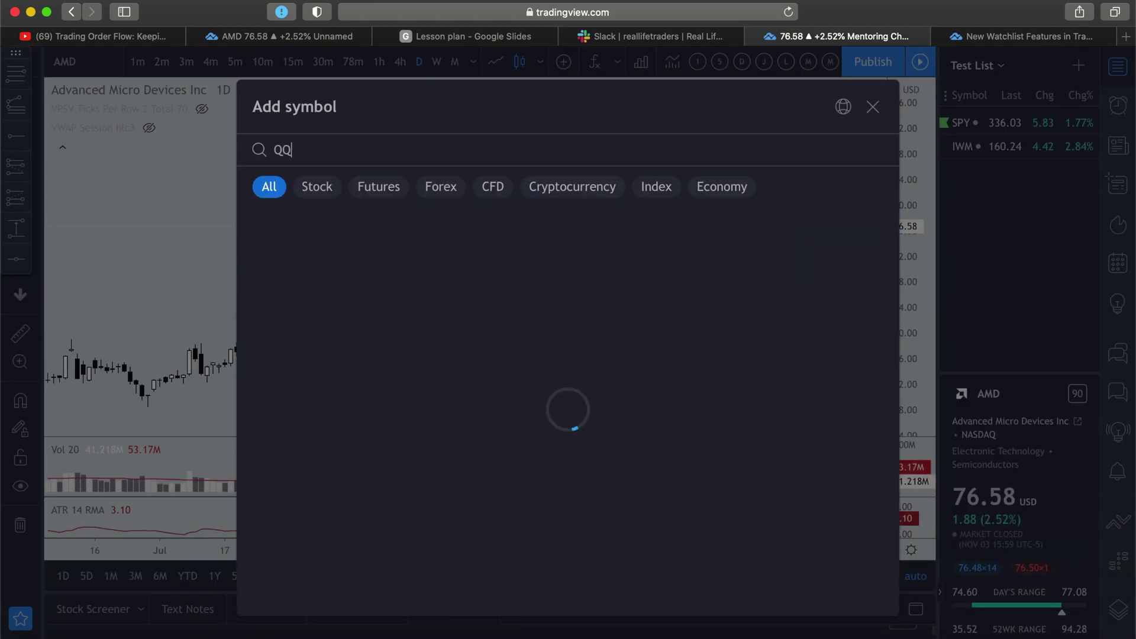
pyautogui.press('Return')
pyautogui.click(1081, 68)
pyautogui.write('DIA')
pyautogui.press('Return')
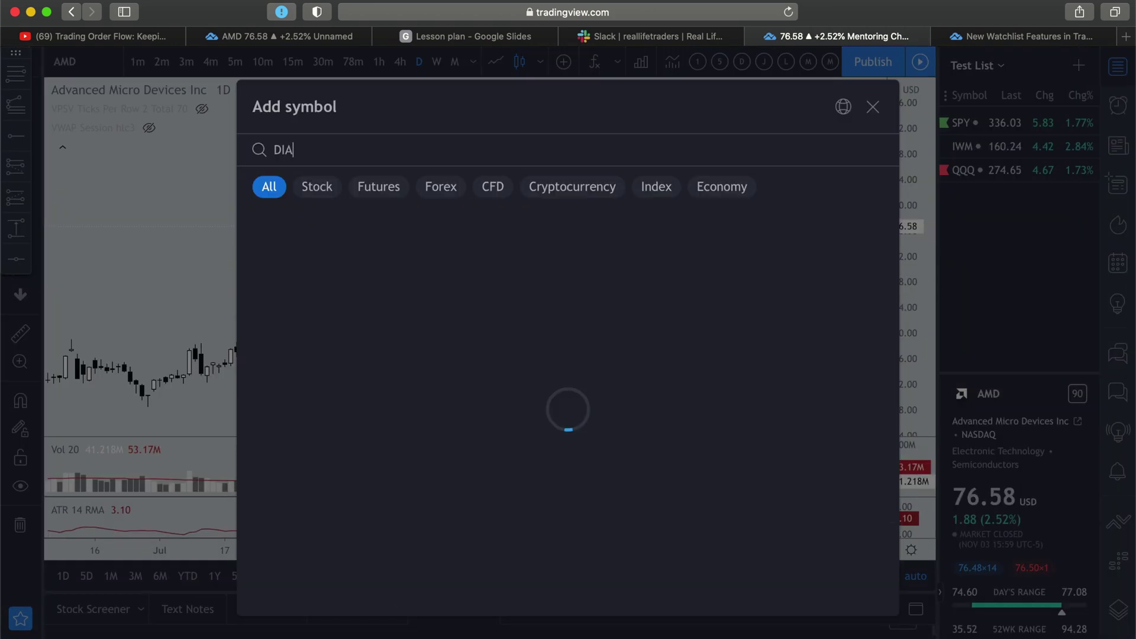
# Add the stocks AAPL, AMD, NFLX, PINS and LULU to Test List
pyautogui.click(1082, 68)
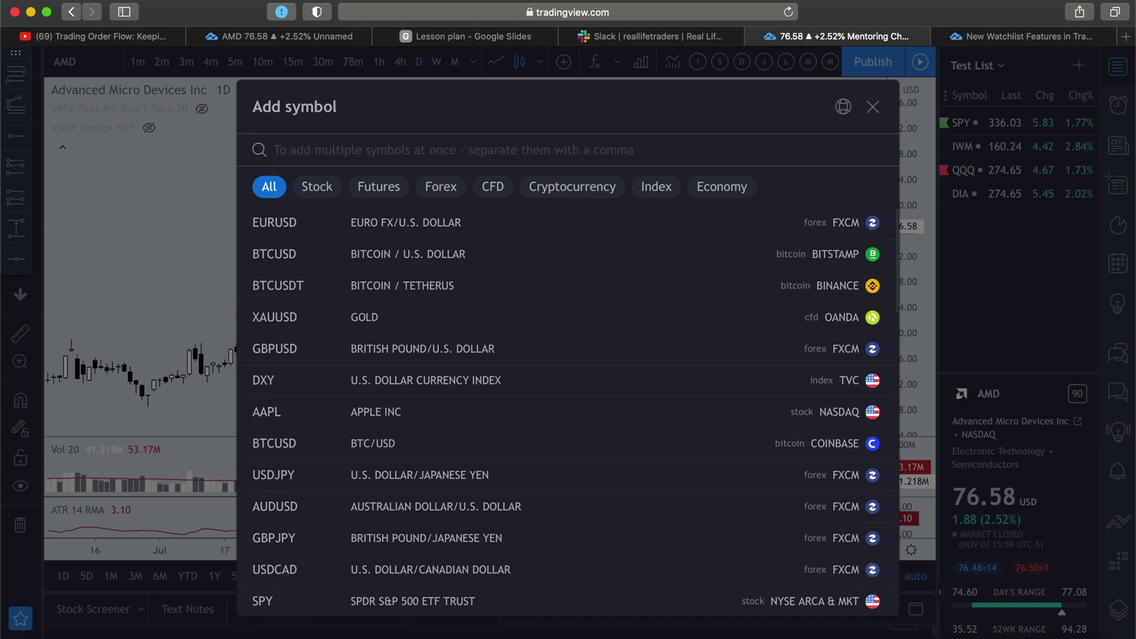
pyautogui.write('AAPL')
pyautogui.press('Return')
pyautogui.click(1079, 65)
pyautogui.write('A')
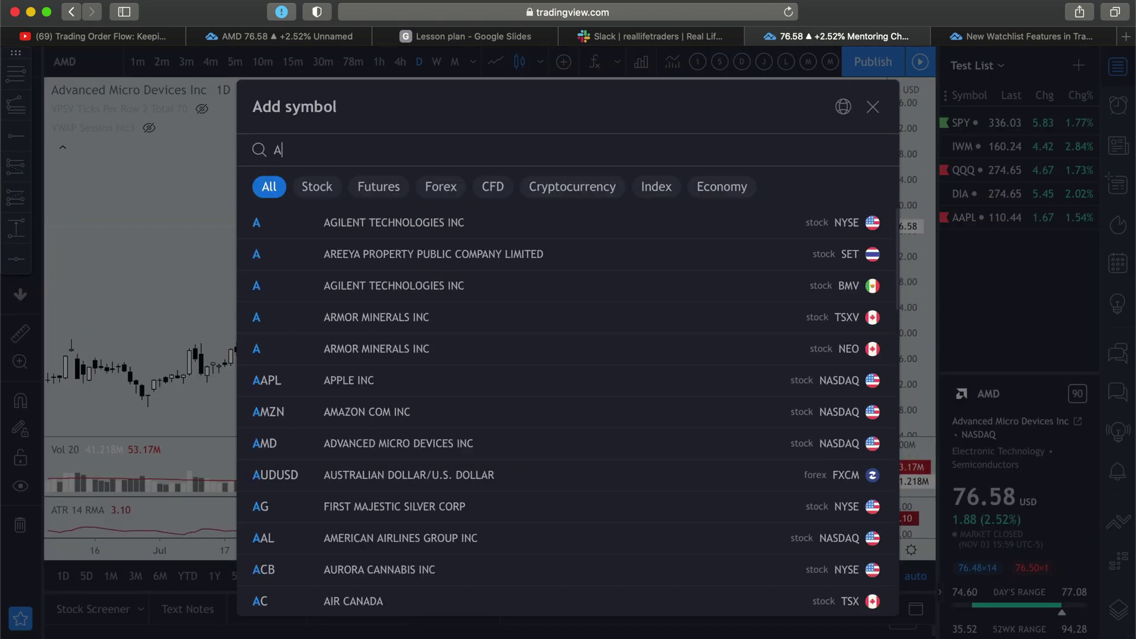
pyautogui.write('MD')
pyautogui.press('Return')
pyautogui.click(1079, 67)
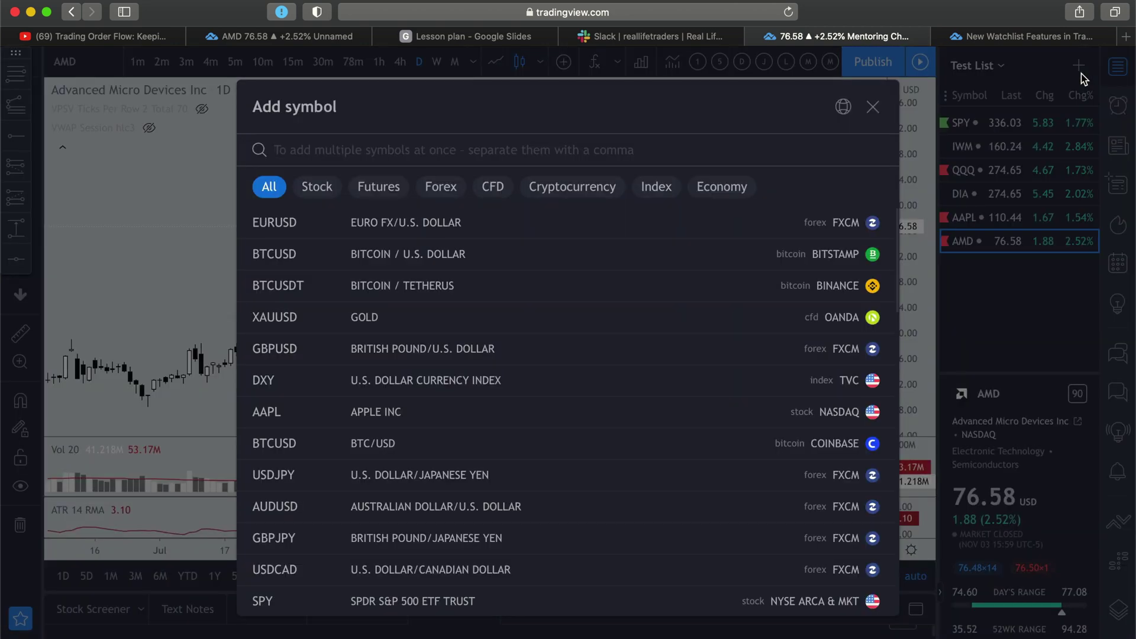
pyautogui.write('NFLX')
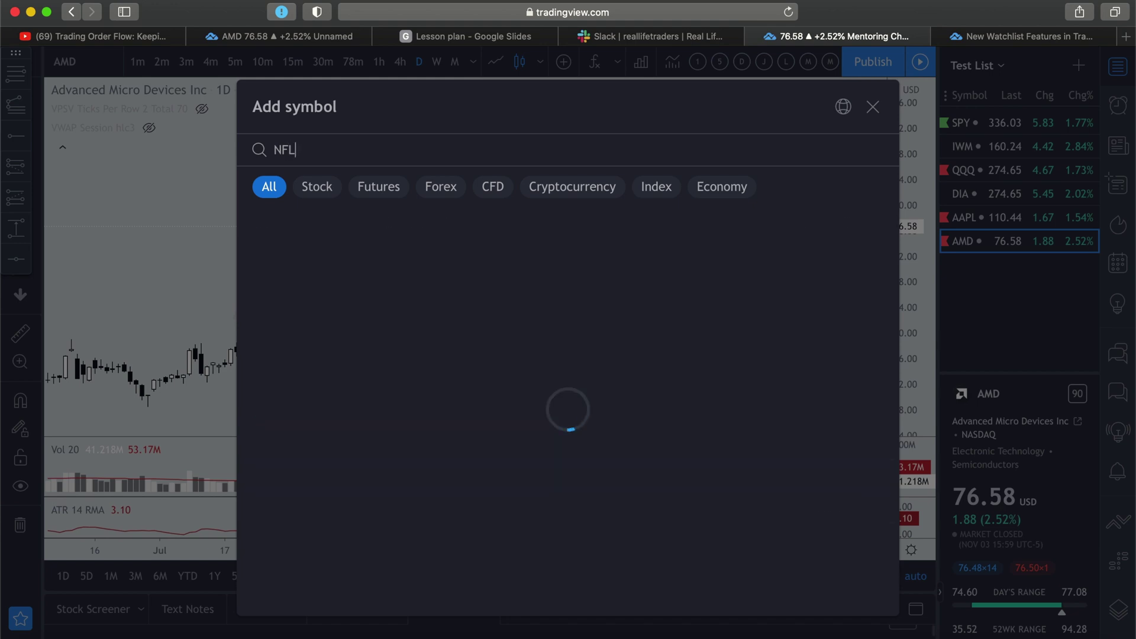
pyautogui.press('Return')
pyautogui.click(1079, 65)
pyautogui.write('PINS')
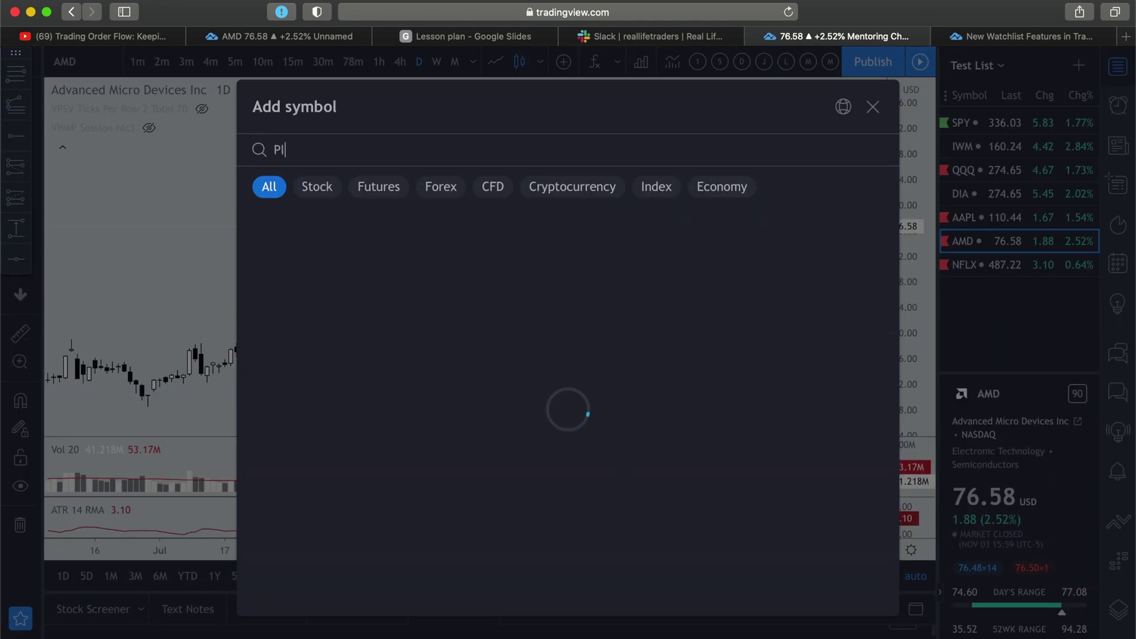
pyautogui.press('Return')
pyautogui.click(1080, 67)
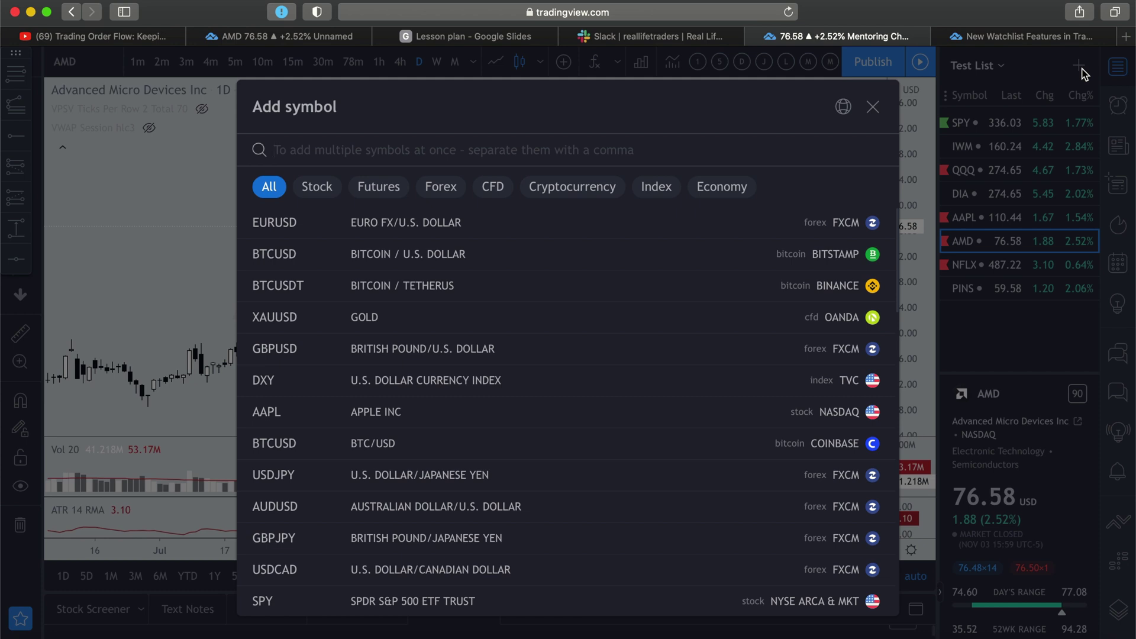
pyautogui.write('LULU')
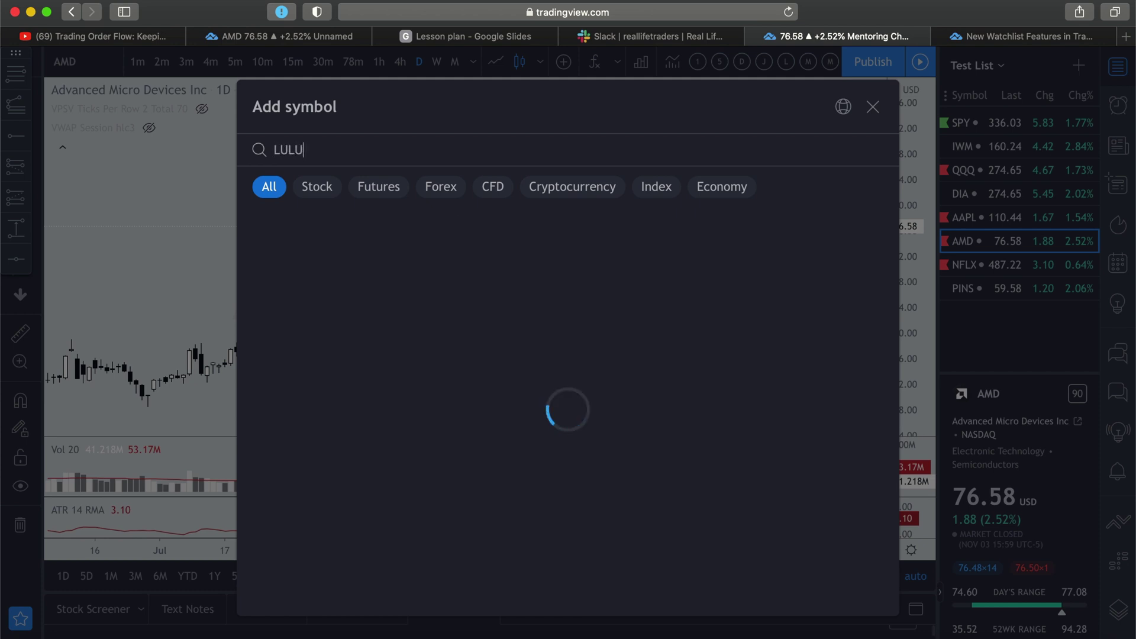
pyautogui.press('Return')
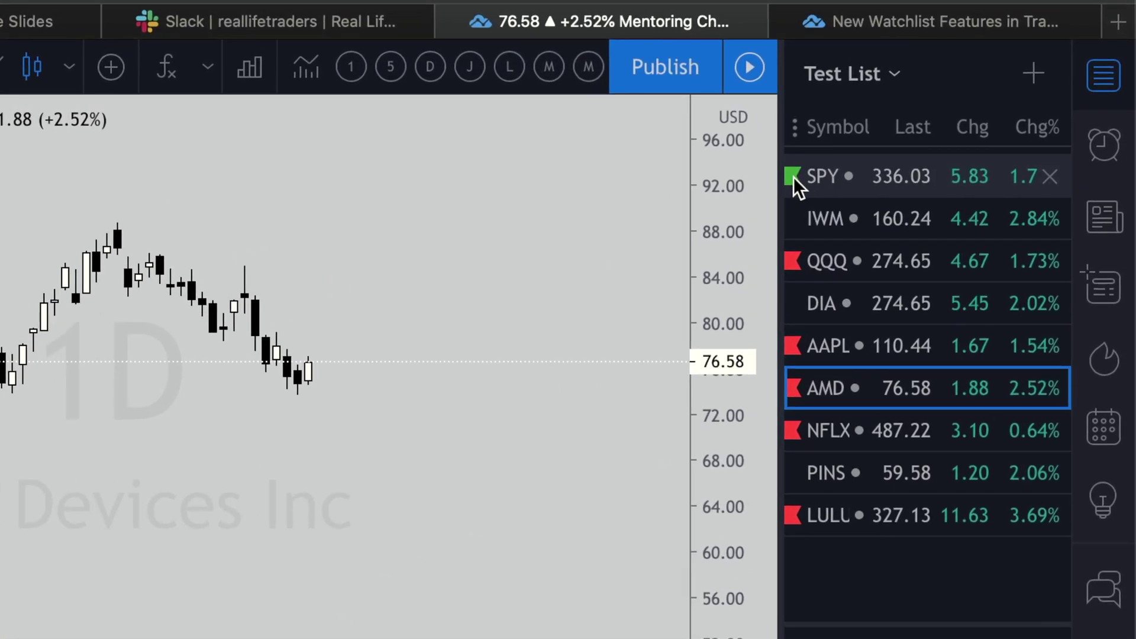
# Clear the colour flags from SPY and IWM, then load SPY's chart
pyautogui.click(793, 178)
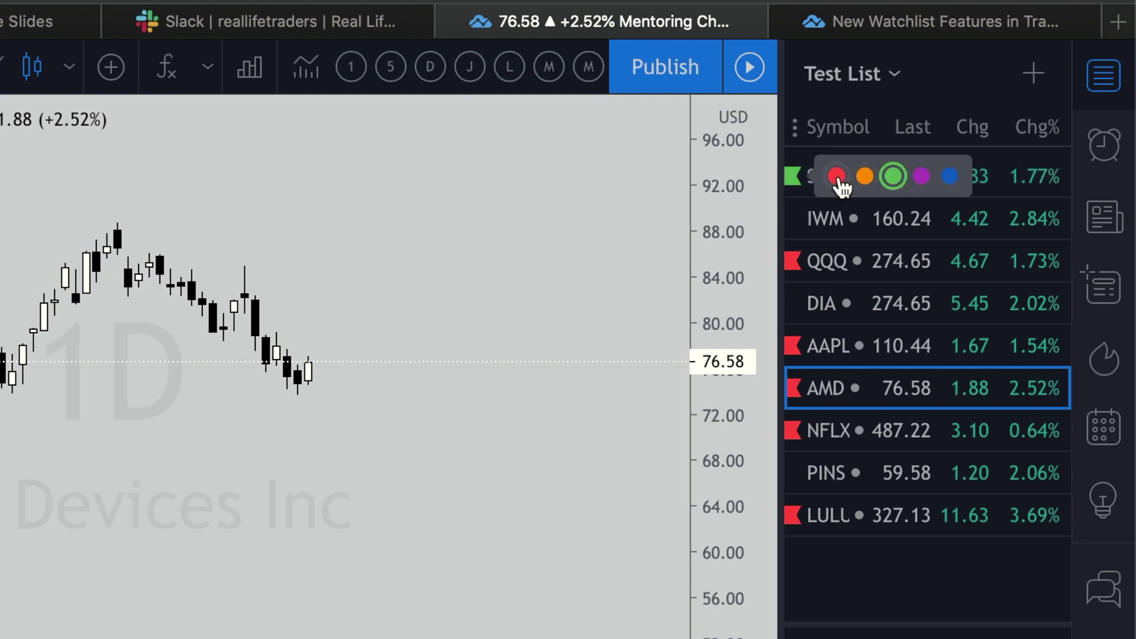
pyautogui.click(793, 218)
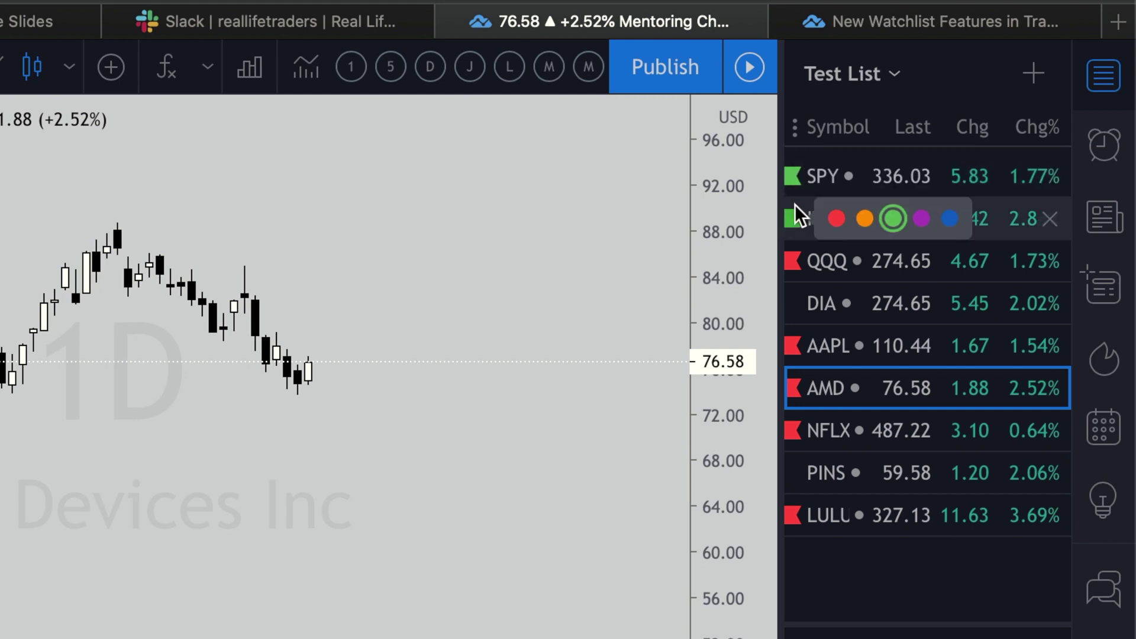
pyautogui.click(795, 218)
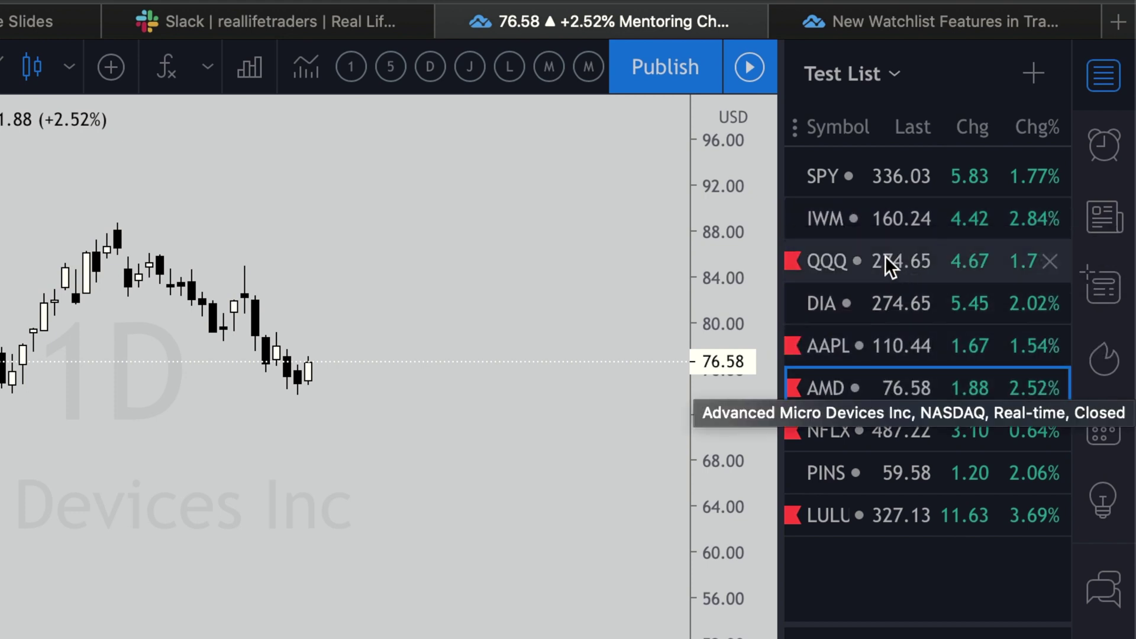
pyautogui.click(817, 175)
pyautogui.rightClick(827, 185)
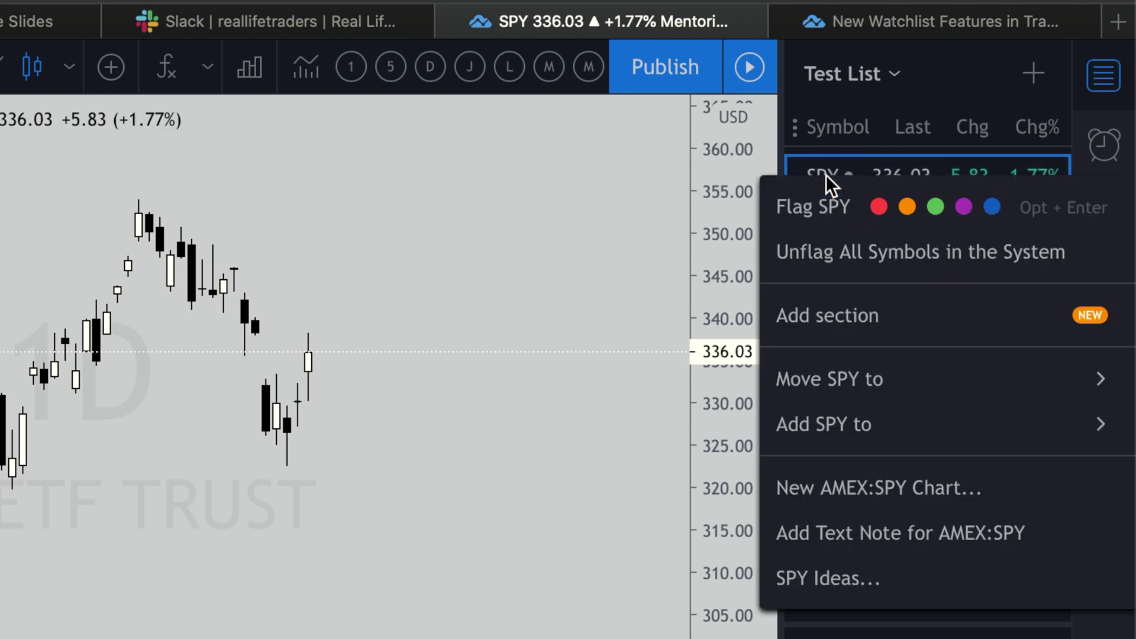
# Add a section heading named INDICIES above SPY
pyautogui.click(836, 318)
pyautogui.doubleClick(834, 189)
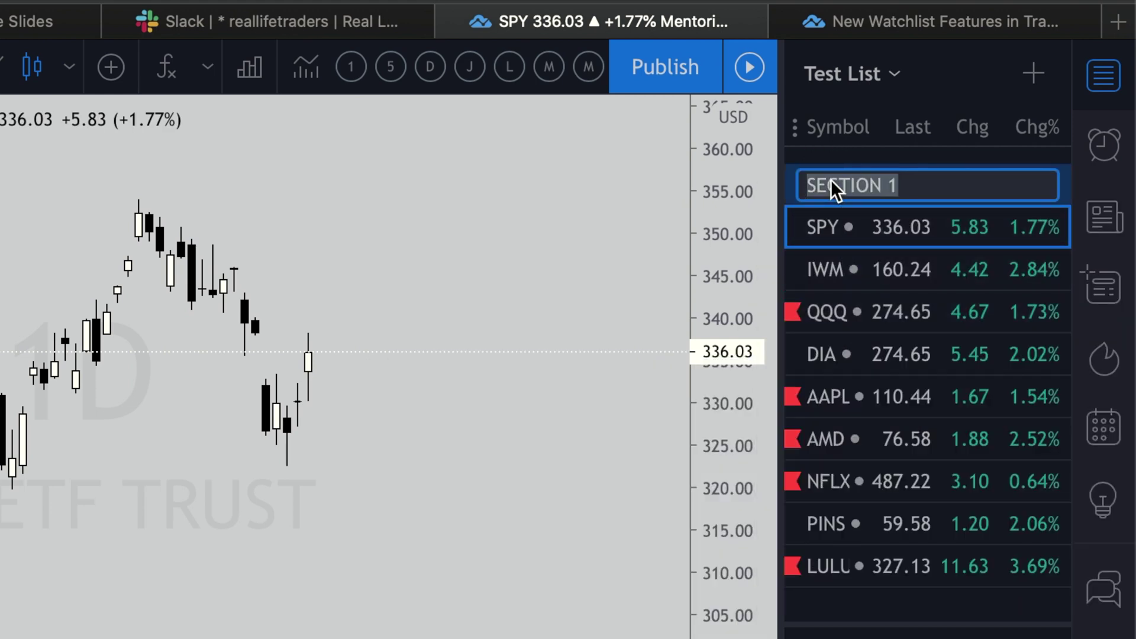
pyautogui.write('INDICIES')
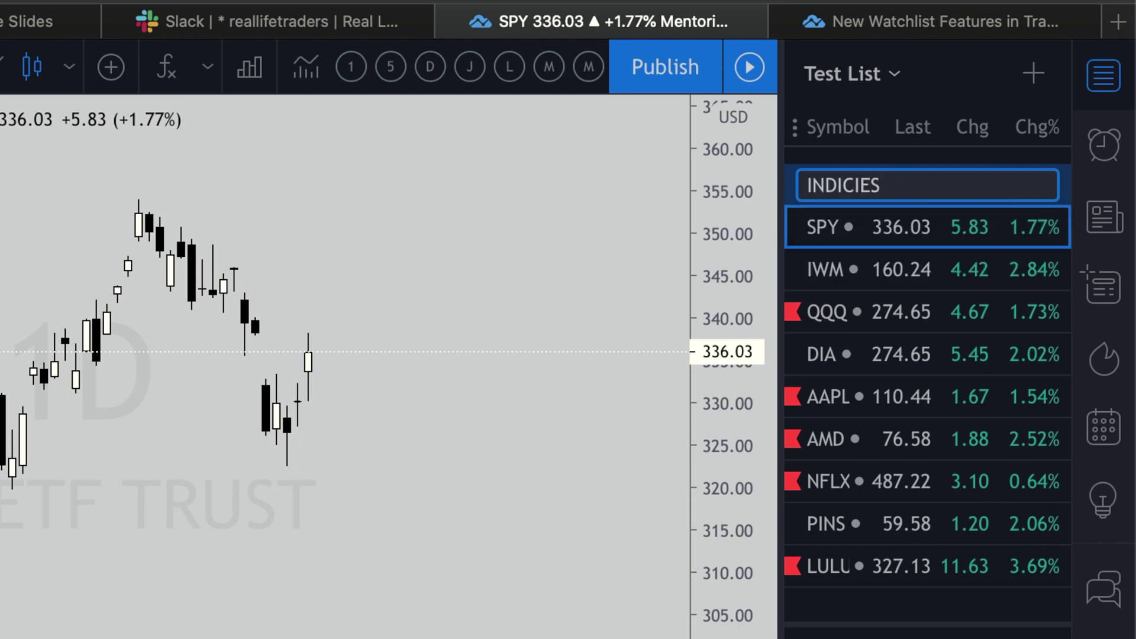
pyautogui.click(829, 396)
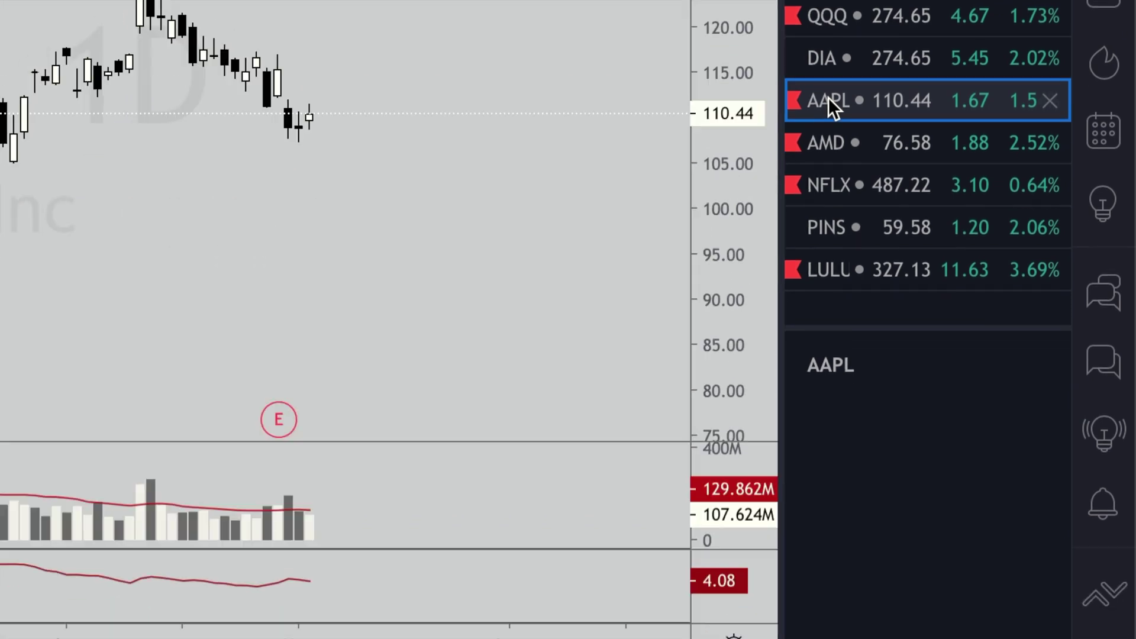
# Add a section heading named BULL GAP N GO above AAPL
pyautogui.rightClick(828, 104)
pyautogui.click(829, 289)
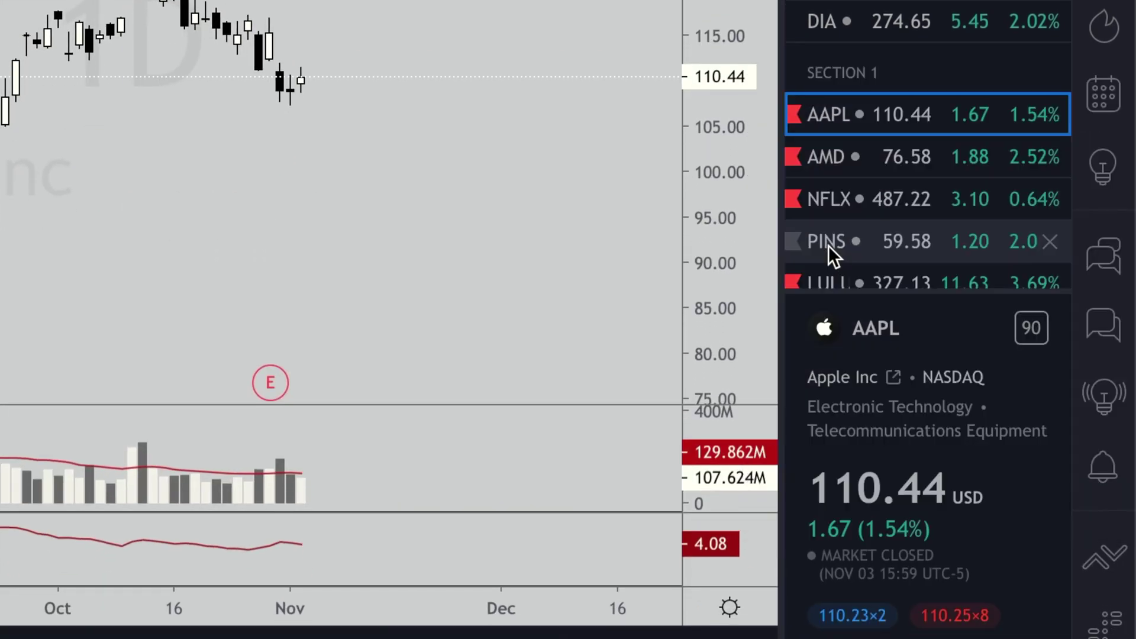
pyautogui.doubleClick(848, 74)
pyautogui.write('BULL GAP N GO')
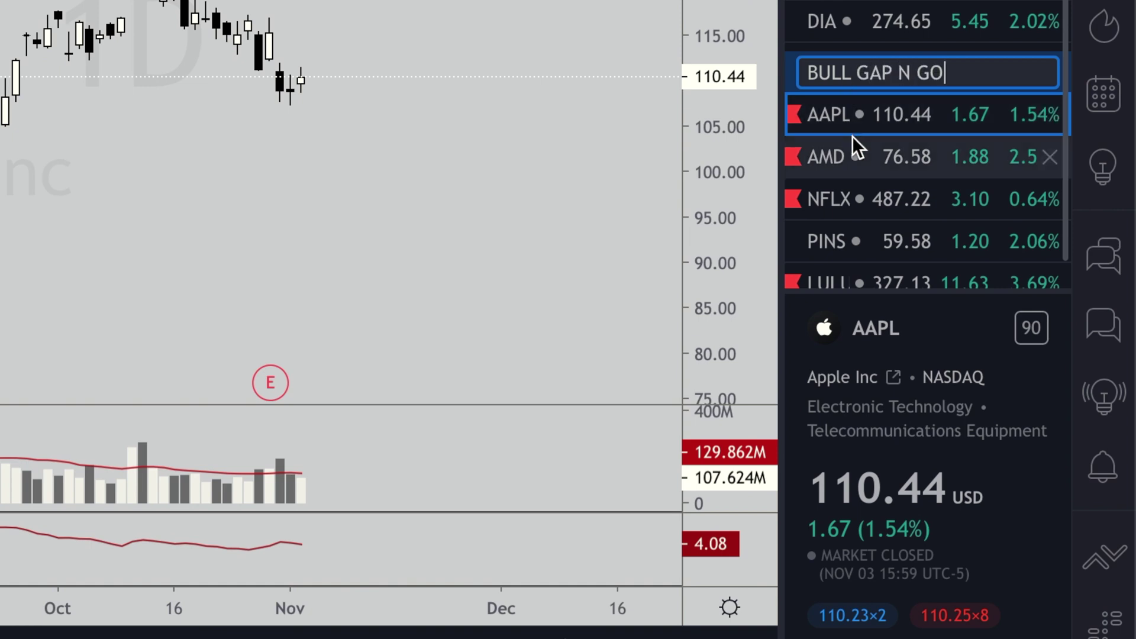
pyautogui.rightClick(834, 161)
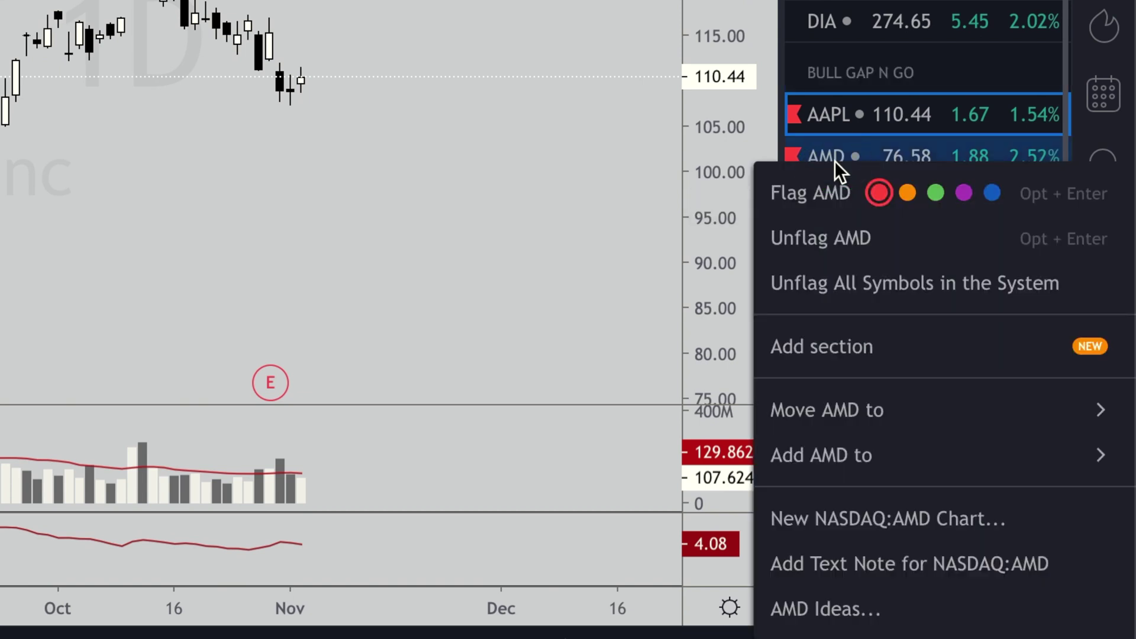
# Add a section heading named BEAR RETEST GAP above AMD
pyautogui.click(831, 157)
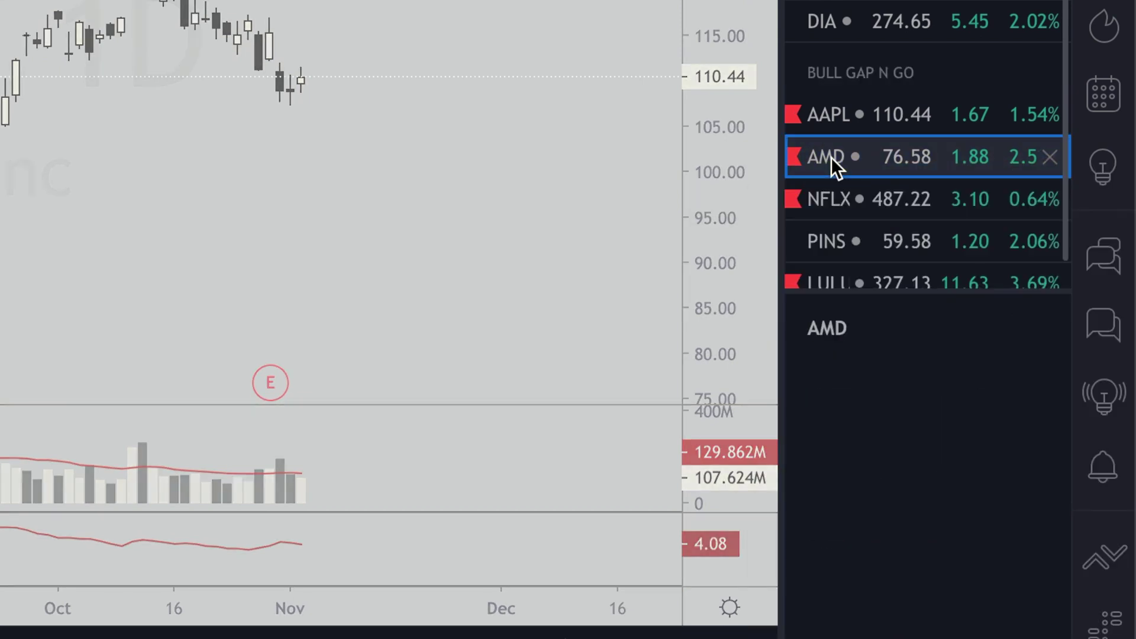
pyautogui.rightClick(831, 159)
pyautogui.click(836, 335)
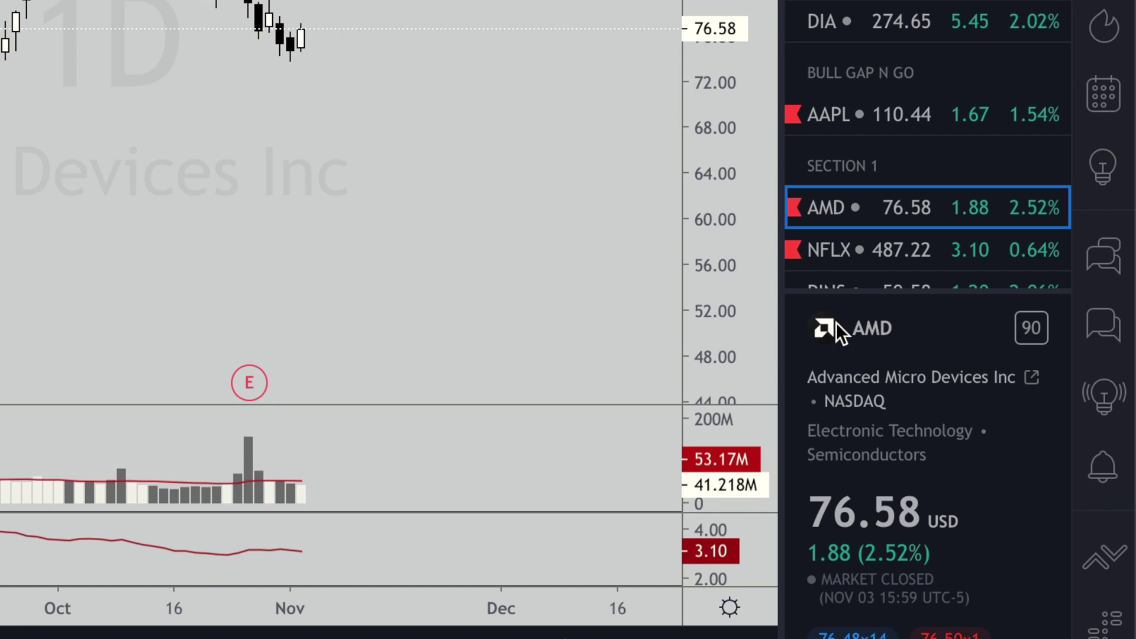
pyautogui.doubleClick(836, 168)
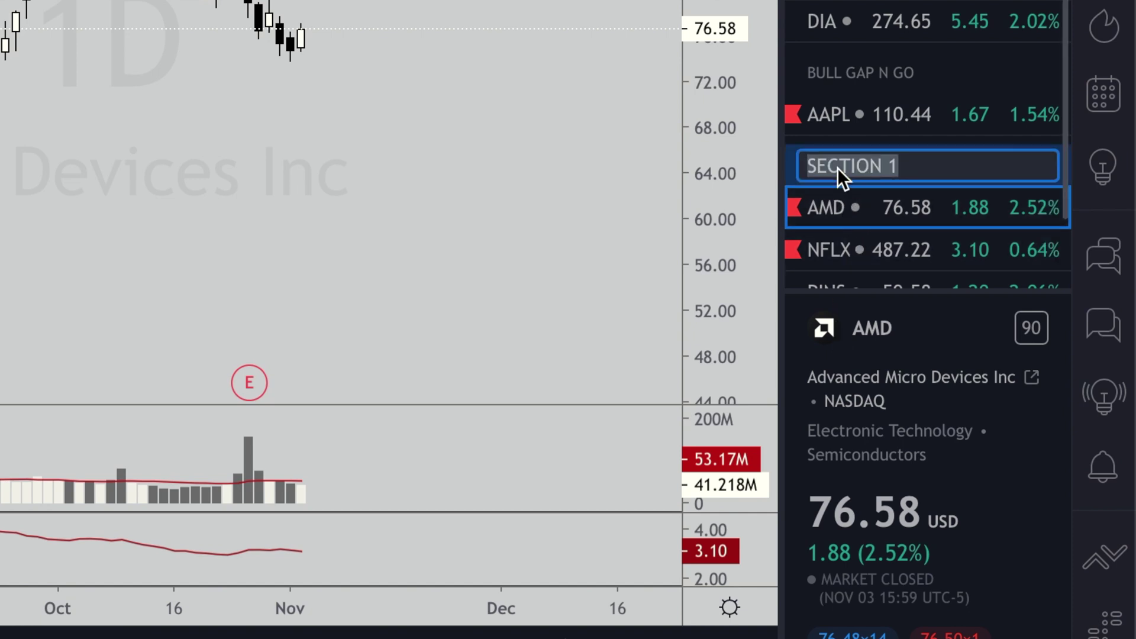
pyautogui.write('BEAR RETEST GAP')
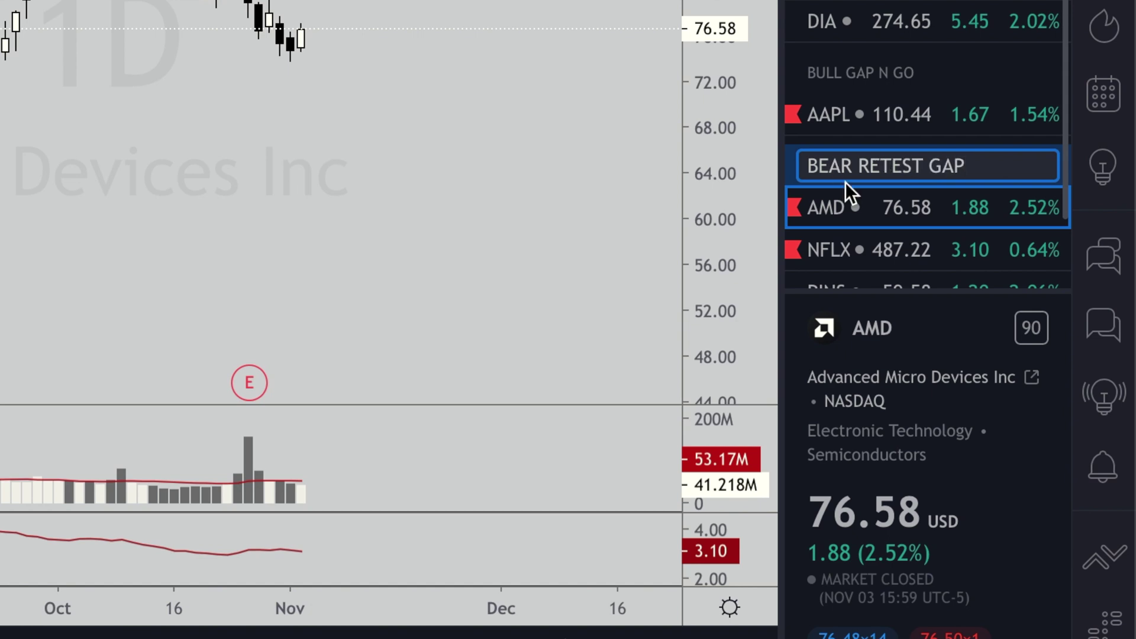
pyautogui.scroll(-2, 852, 192)
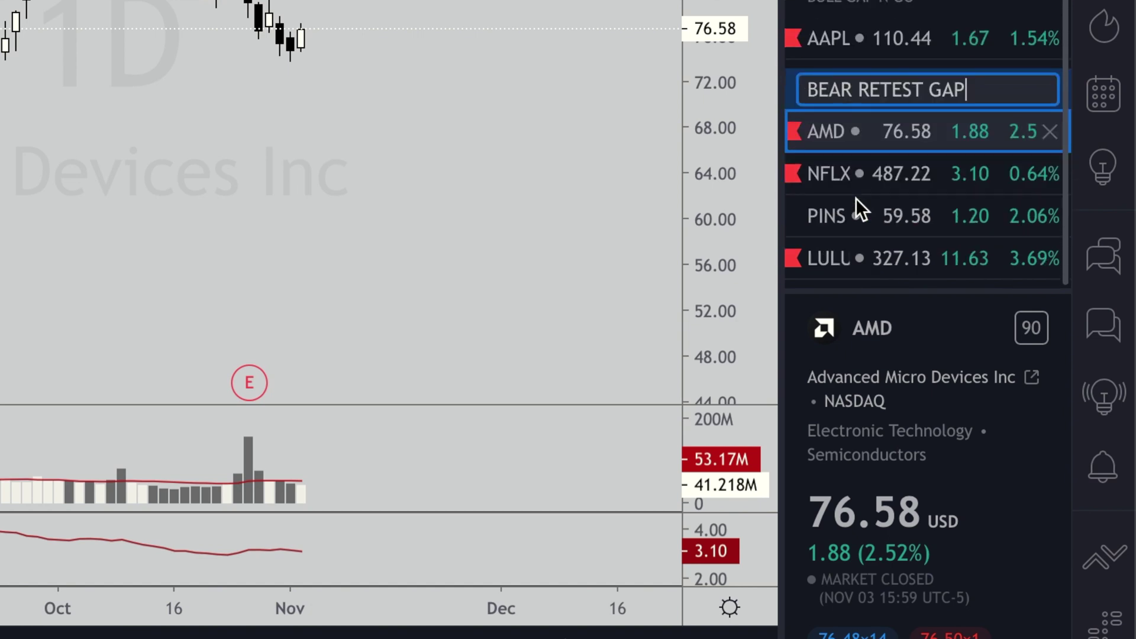
pyautogui.click(825, 214)
# Add a section heading named SWING TRADES above PINS
pyautogui.rightClick(826, 214)
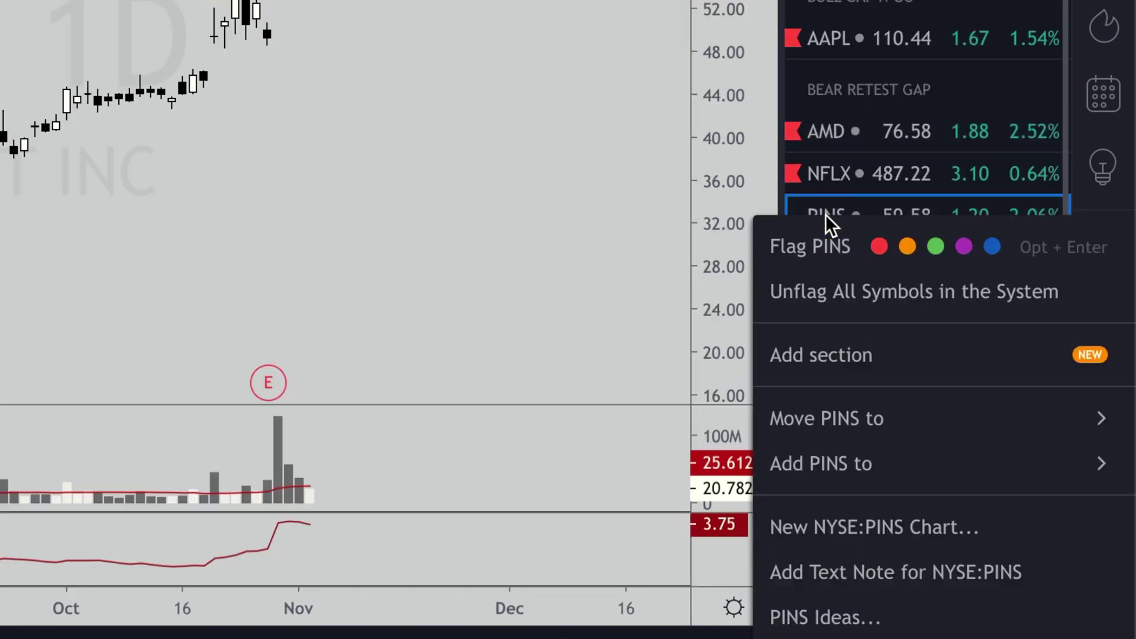
pyautogui.click(847, 365)
pyautogui.doubleClick(846, 229)
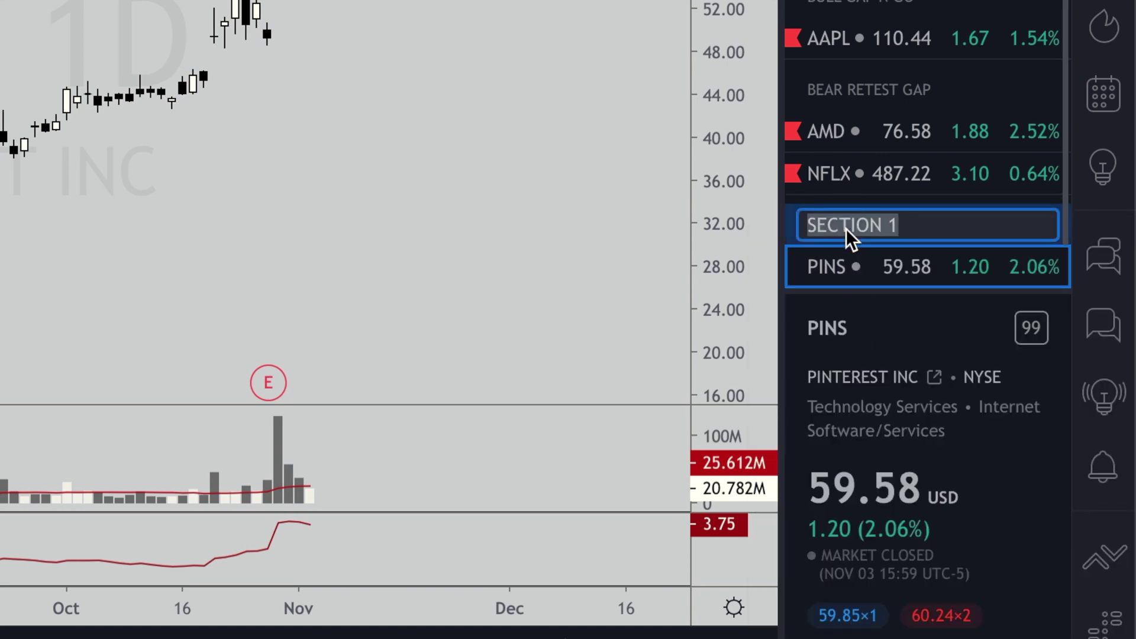
pyautogui.write('SWINGS')
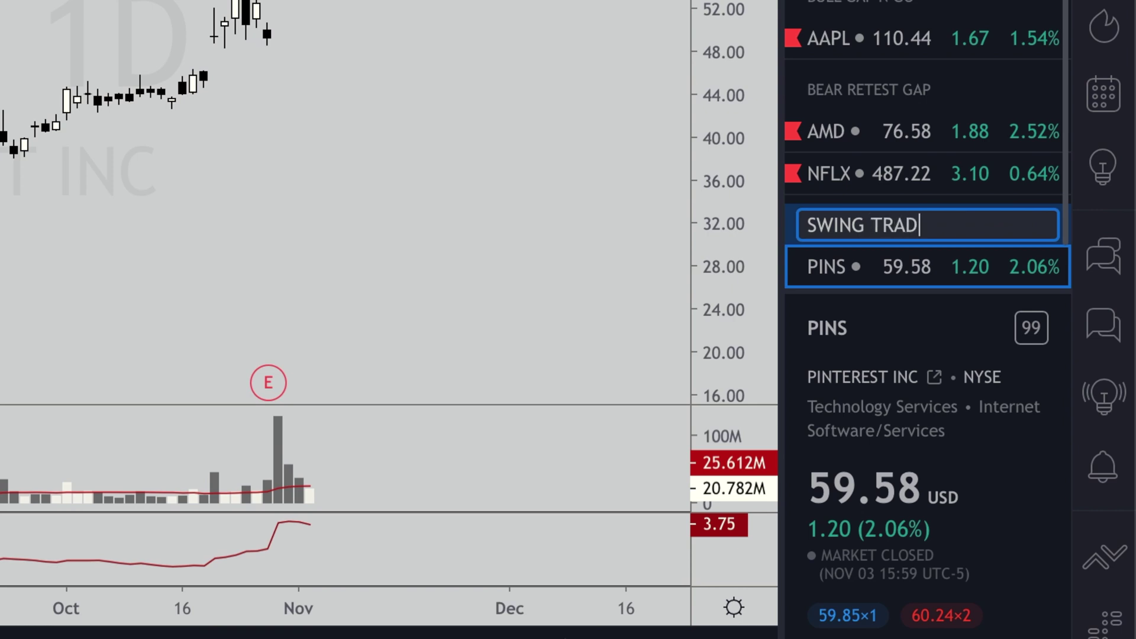
pyautogui.click(890, 124)
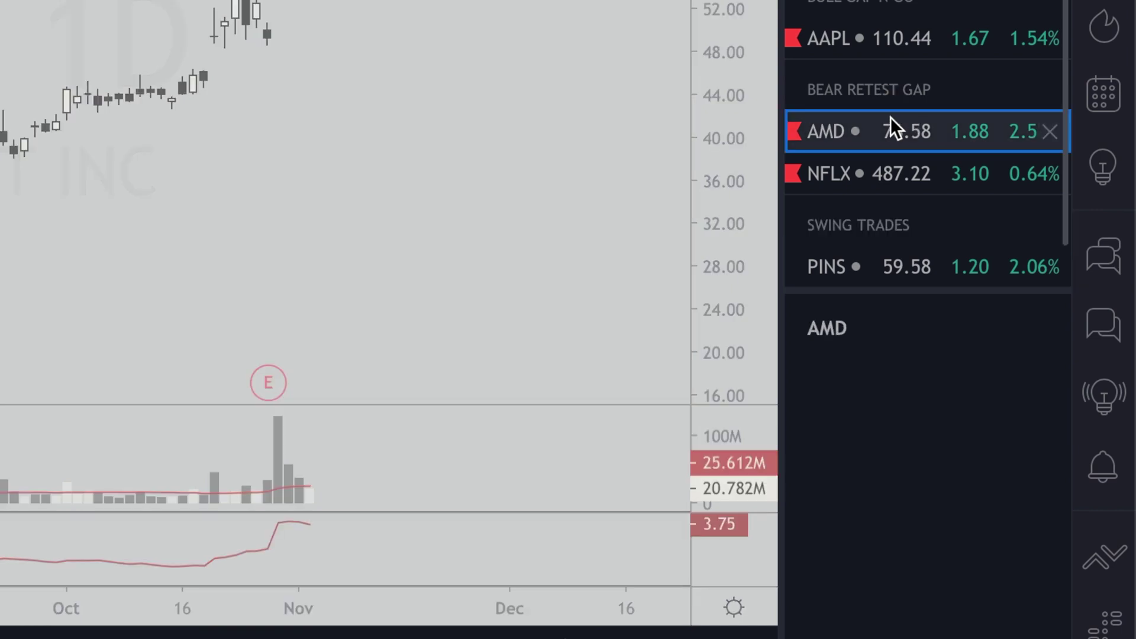
pyautogui.scroll(2, 891, 124)
pyautogui.scroll(-2, 882, 177)
pyautogui.scroll(2, 883, 177)
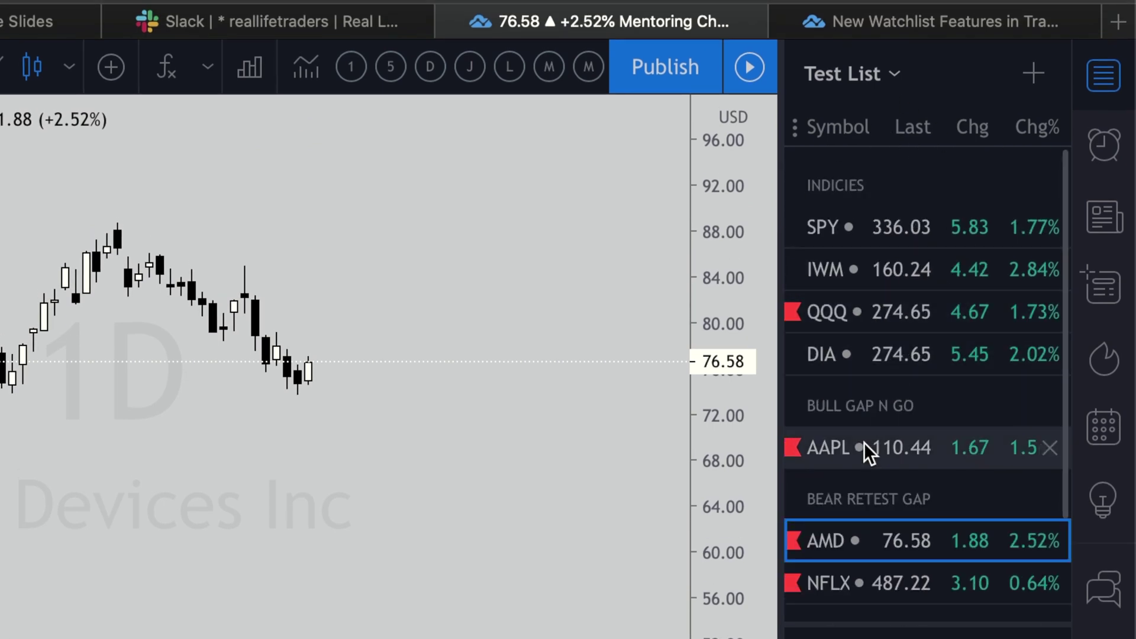
pyautogui.scroll(-3, 863, 443)
pyautogui.moveTo(834, 454); pyautogui.dragTo(842, 486)
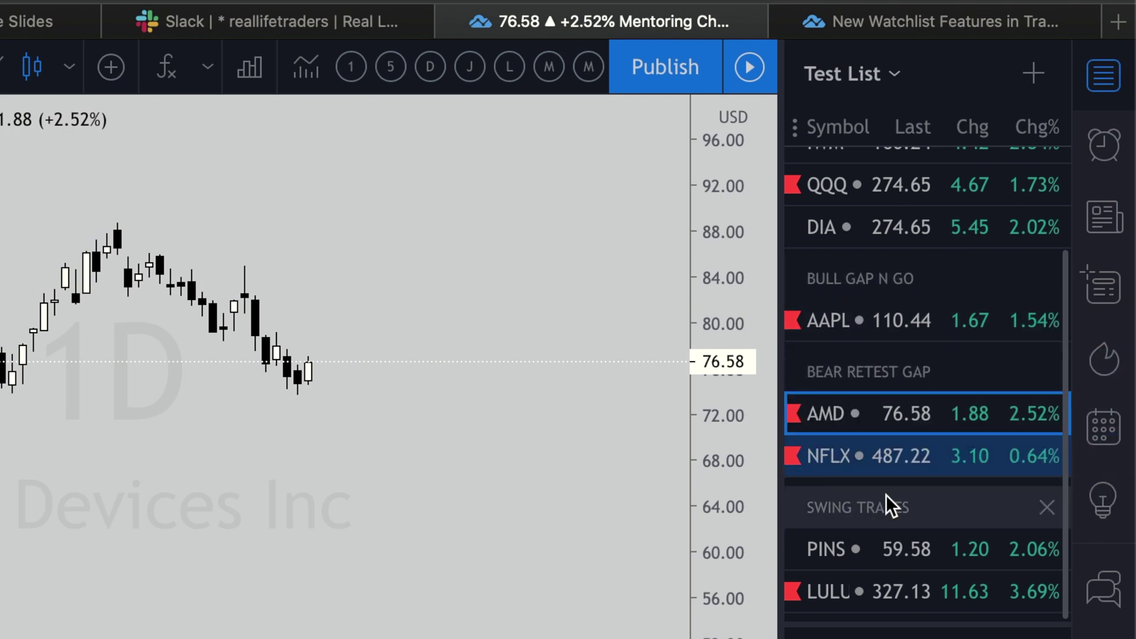
pyautogui.scroll(3, 886, 500)
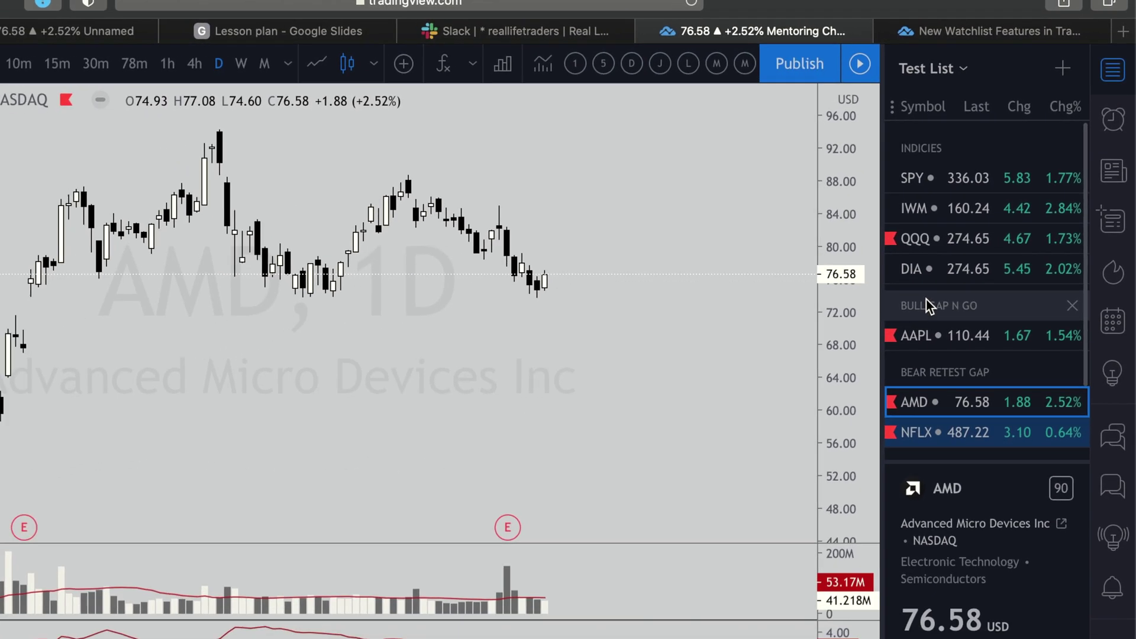
pyautogui.scroll(-2, 916, 259)
pyautogui.scroll(3, 985, 197)
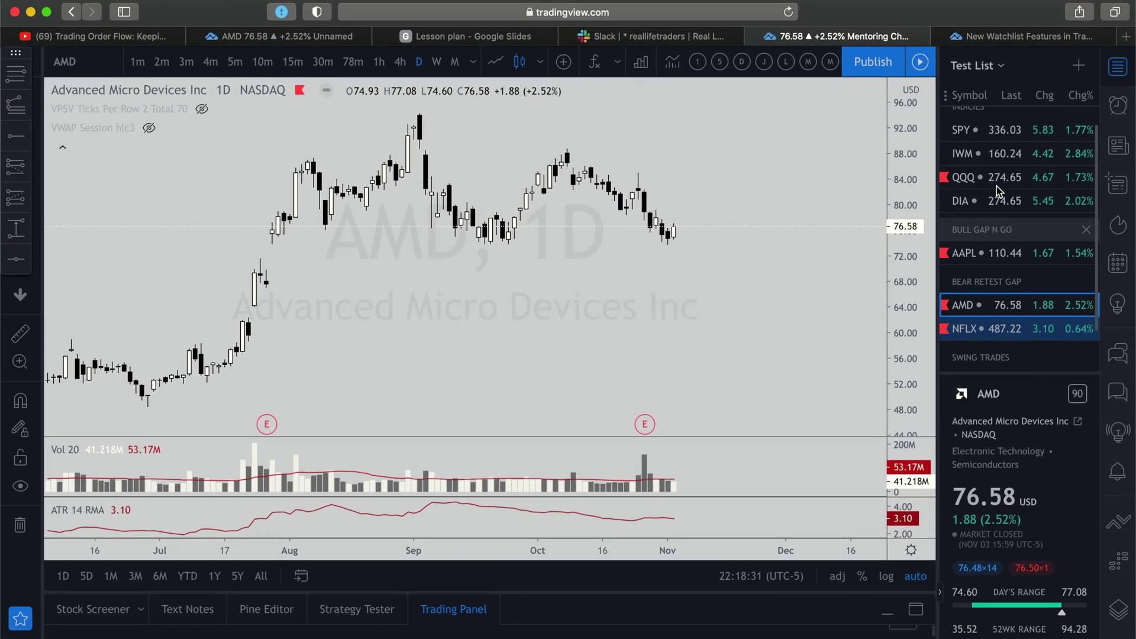
pyautogui.scroll(-3, 997, 186)
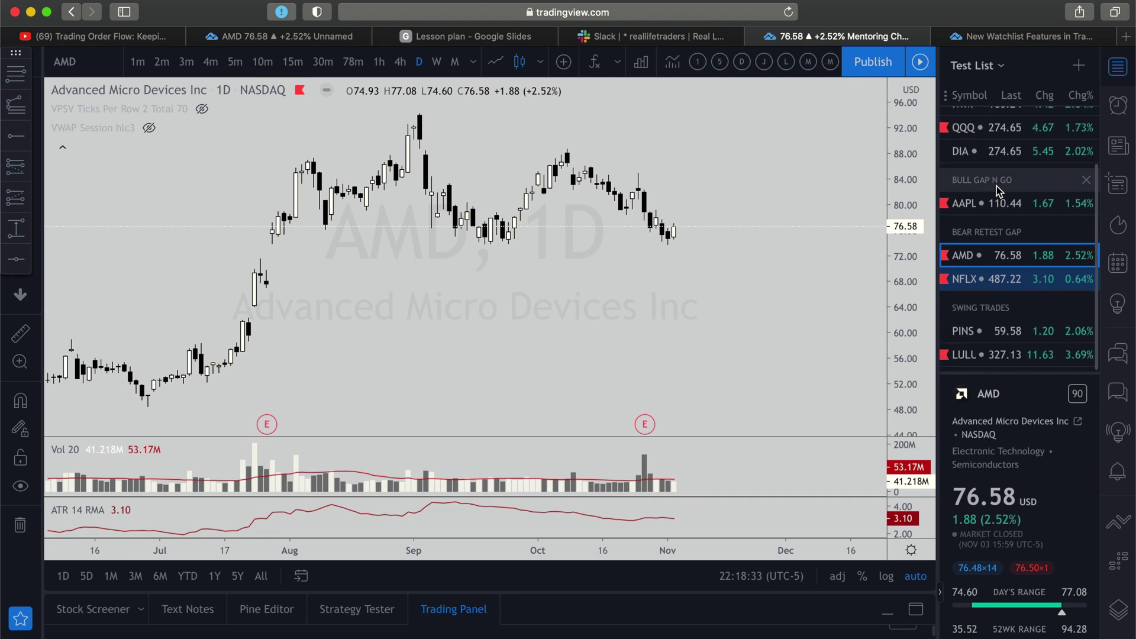